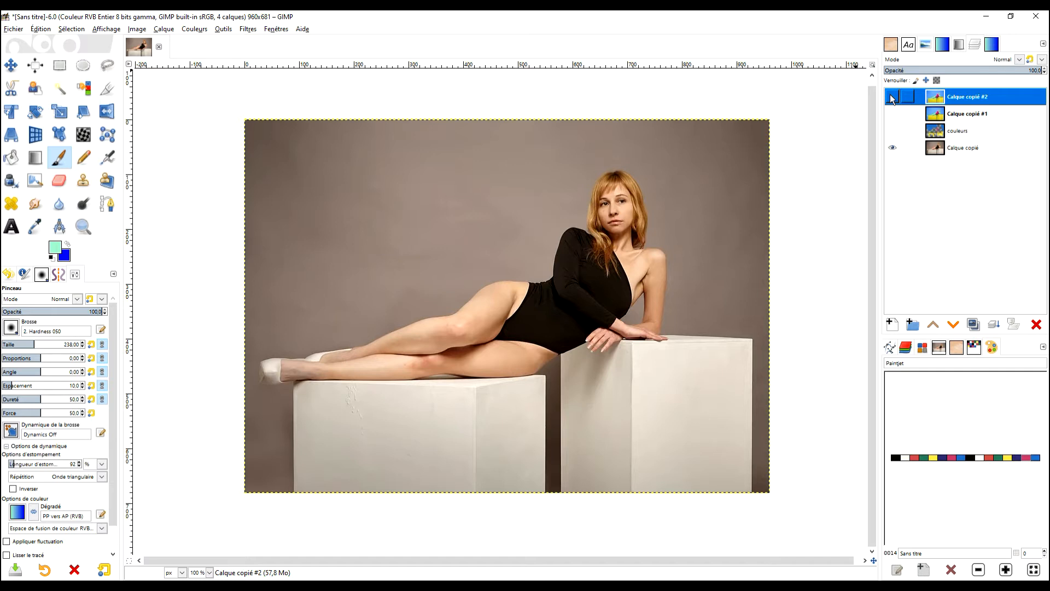
Step: Show the Calque copié #2 layer
{"action": "left_click", "coordinate": [891, 97]}
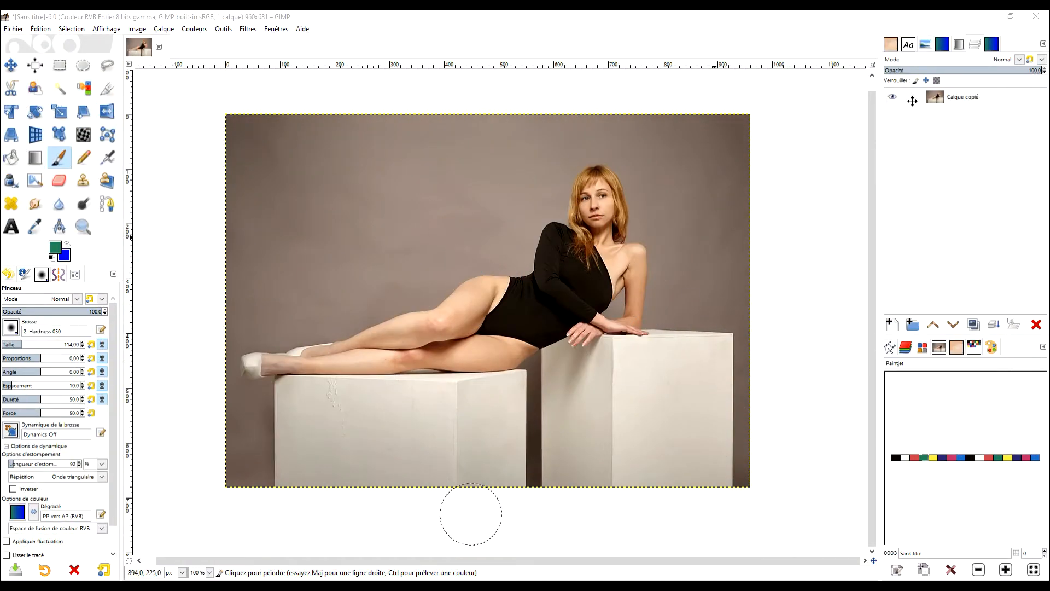
{"action": "left_click", "coordinate": [959, 100]}
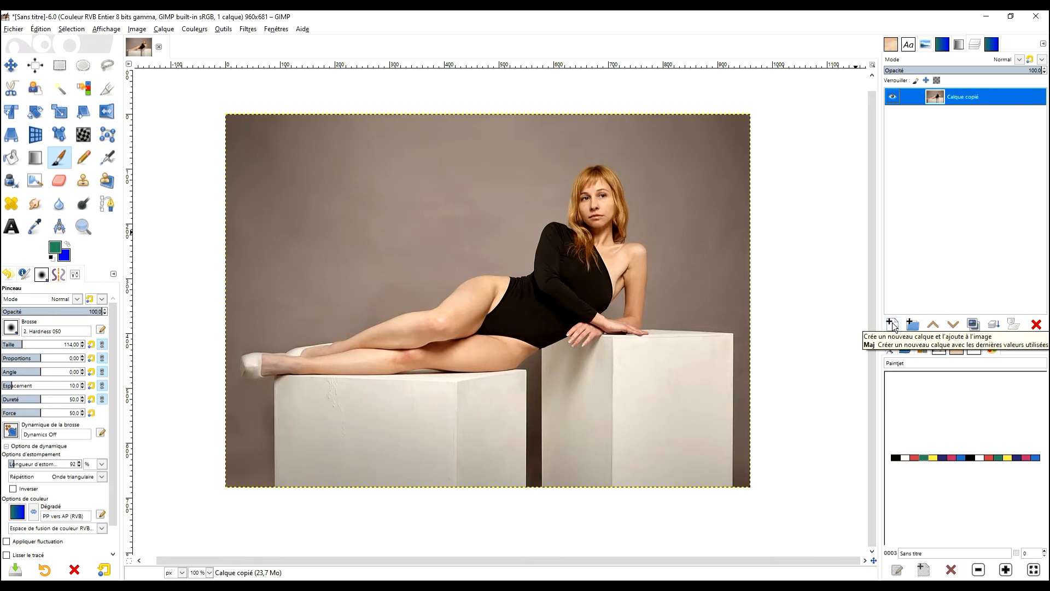
{"action": "left_click", "coordinate": [891, 325]}
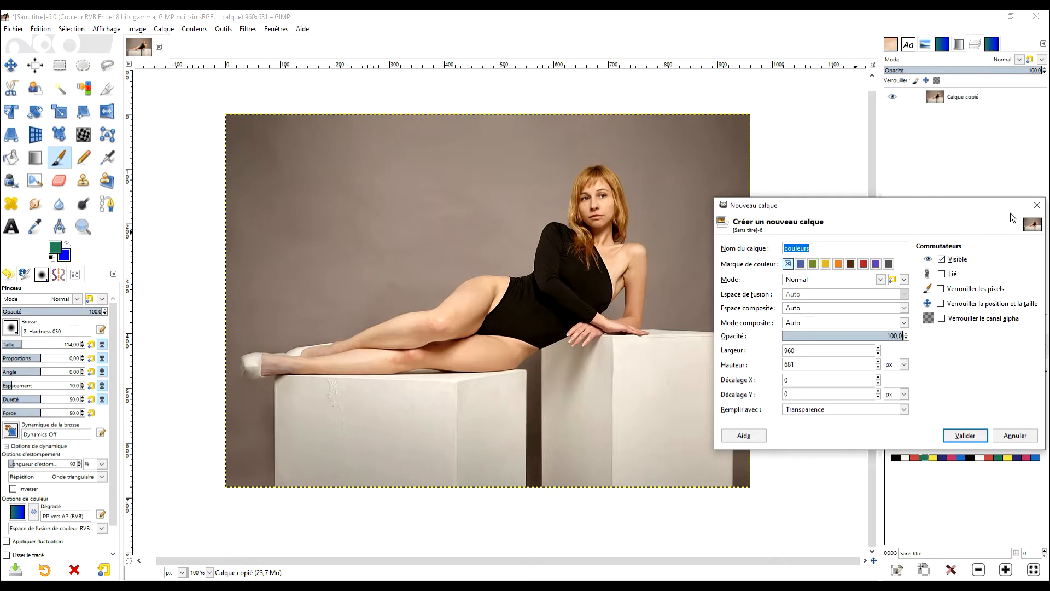
{"action": "left_click", "coordinate": [1034, 209]}
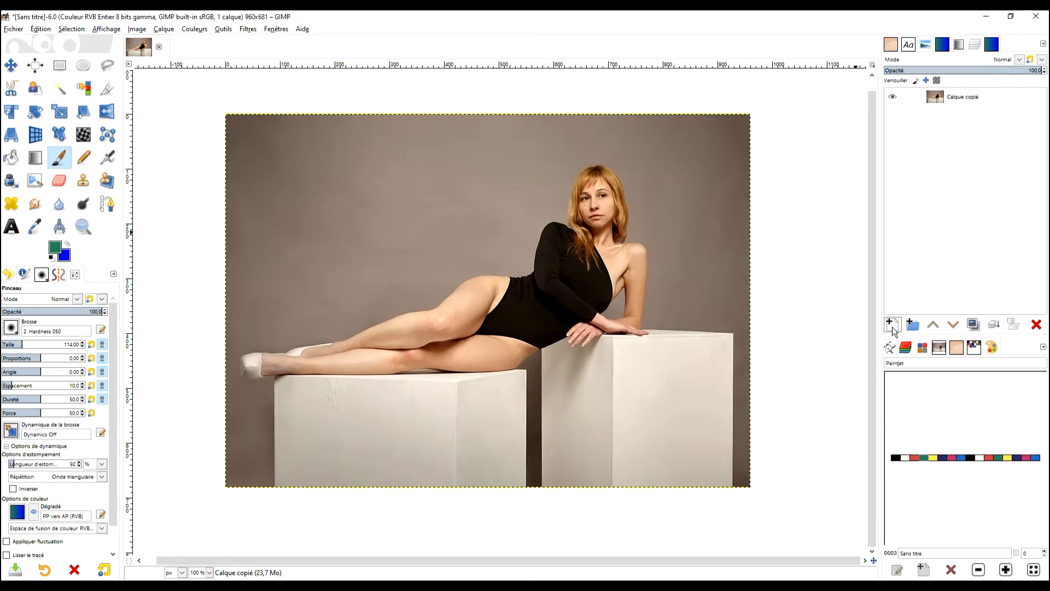
Step: Add a new transparent 960 × 681 px layer named couleurs above the photo layer
{"action": "left_click", "coordinate": [945, 104]}
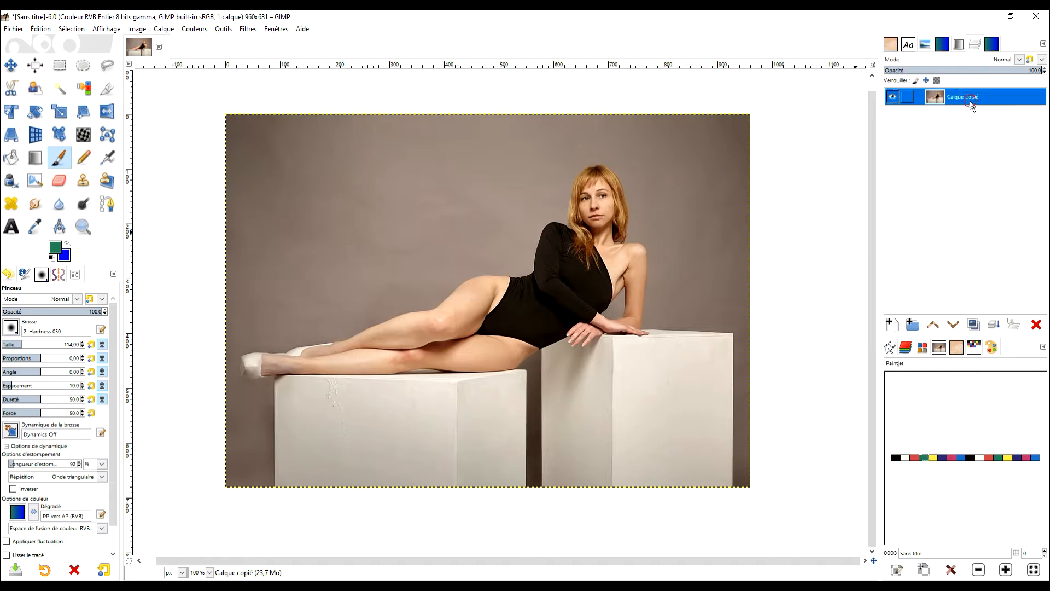
{"action": "left_click", "coordinate": [892, 325]}
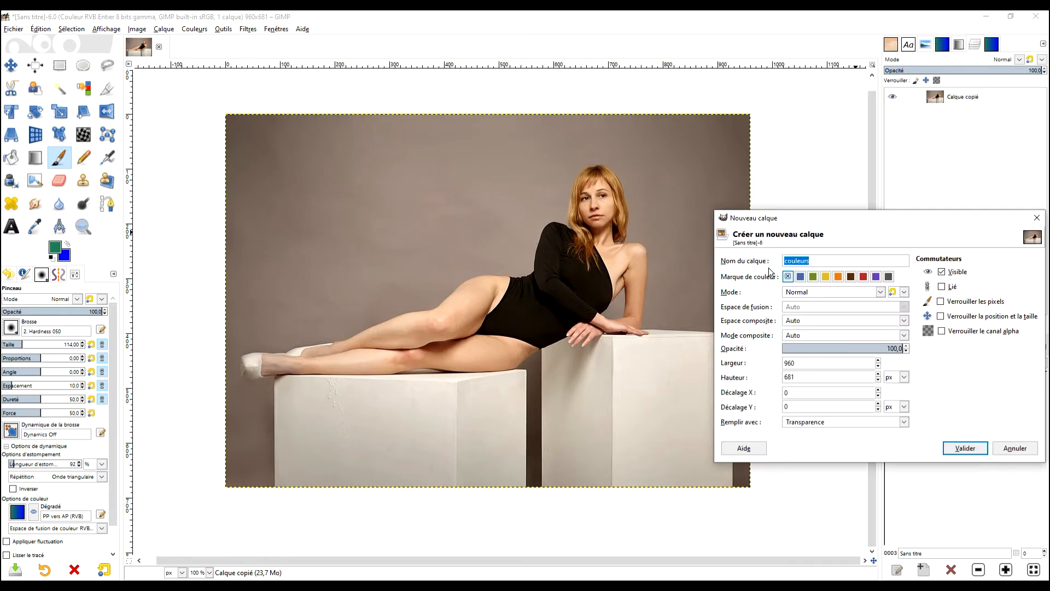
{"action": "left_click", "coordinate": [965, 448]}
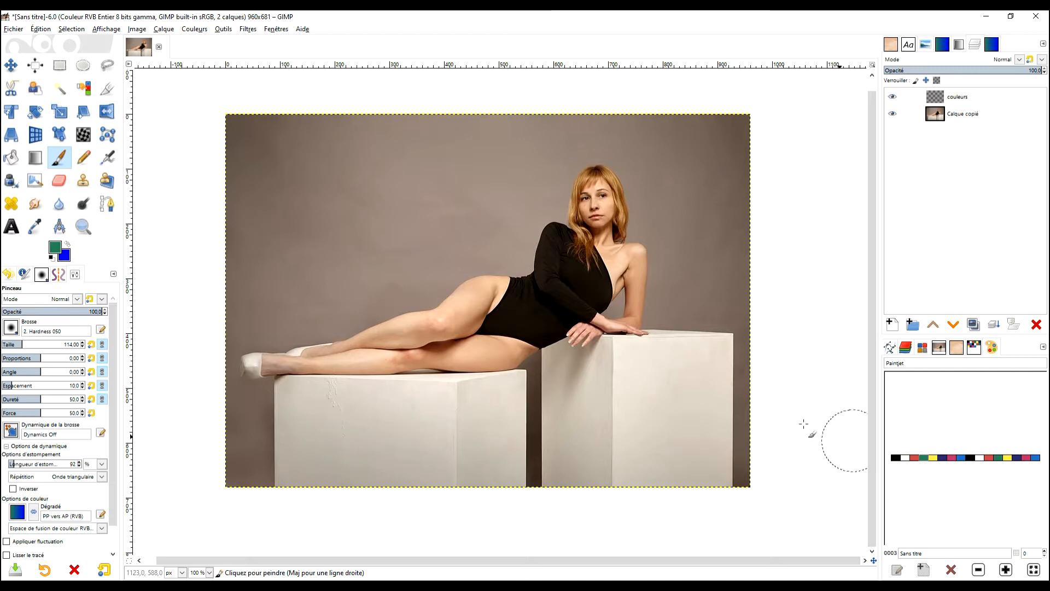
Step: Paint green brush marks across the woman's upper chest, over her bare shoulder and down the upper arm
{"action": "scroll", "coordinate": [600, 348], "scroll_direction": "up", "scroll_amount": 3, "text": "ctrl"}
{"action": "scroll", "coordinate": [601, 349], "scroll_direction": "up", "scroll_amount": 3, "text": "ctrl"}
{"action": "mouse_move", "coordinate": [445, 348]}
{"action": "left_mouse_down"}
{"action": "mouse_move", "coordinate": [535, 353]}
{"action": "mouse_move", "coordinate": [703, 441]}
{"action": "left_mouse_up"}
{"action": "scroll", "coordinate": [646, 233], "scroll_direction": "down", "scroll_amount": 3, "text": "ctrl"}
{"action": "scroll", "coordinate": [651, 293], "scroll_direction": "up", "scroll_amount": 2, "text": "ctrl"}
{"action": "left_click_drag", "start_coordinate": [615, 232], "coordinate": [619, 481]}
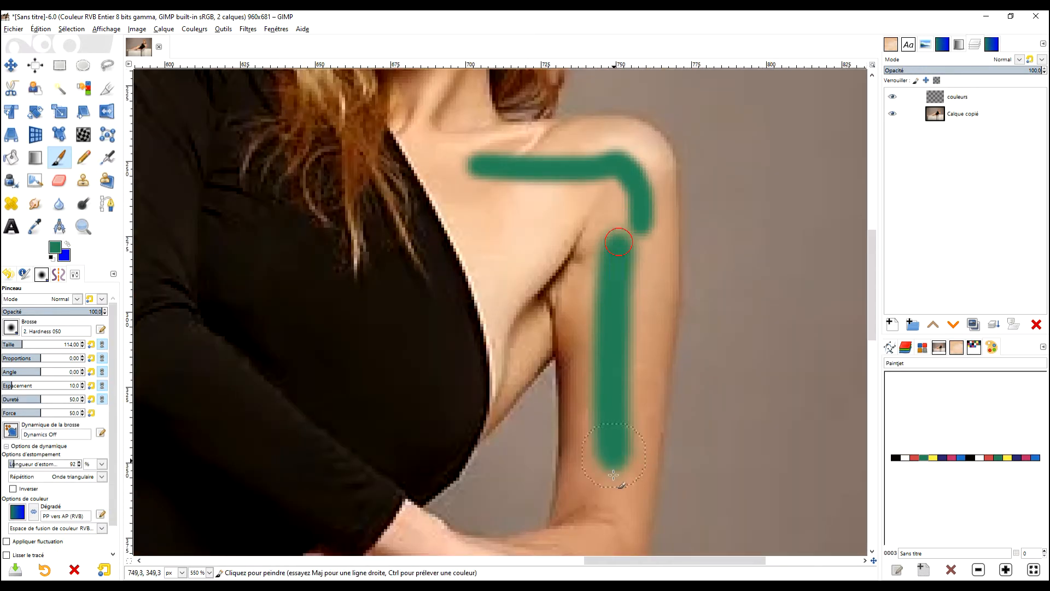
Step: Paint green marks on the sleeved arm's wrist and along the bare forearm from the elbow
{"action": "scroll", "coordinate": [628, 492], "scroll_direction": "down", "scroll_amount": 4, "text": "ctrl"}
{"action": "scroll", "coordinate": [656, 277], "scroll_direction": "up", "scroll_amount": 5, "text": "ctrl"}
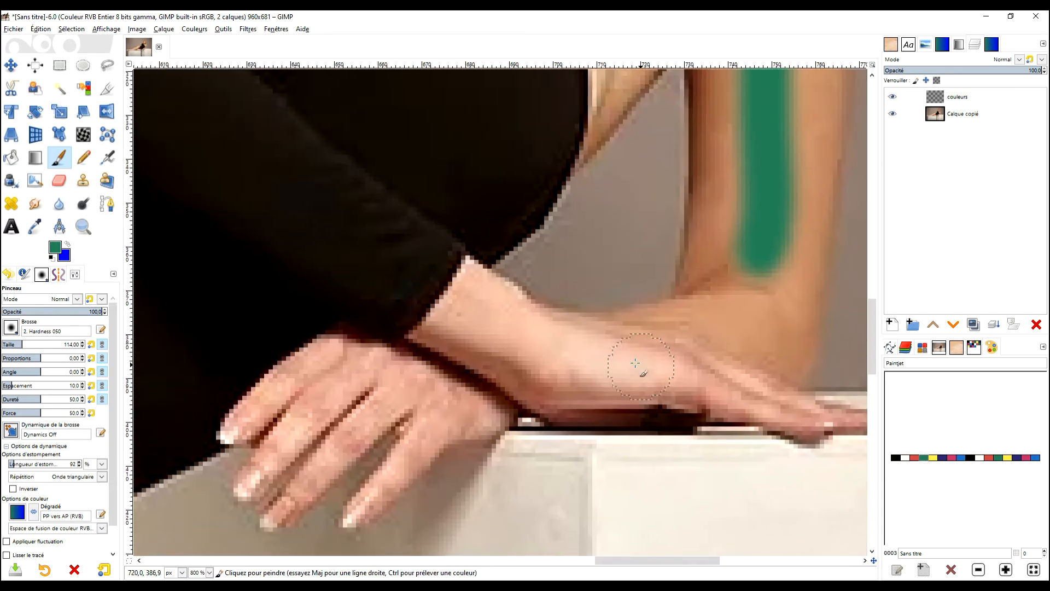
{"action": "mouse_move", "coordinate": [471, 311]}
{"action": "left_mouse_down"}
{"action": "mouse_move", "coordinate": [585, 370]}
{"action": "mouse_move", "coordinate": [632, 366]}
{"action": "left_mouse_up"}
{"action": "left_click_drag", "start_coordinate": [701, 326], "coordinate": [776, 265]}
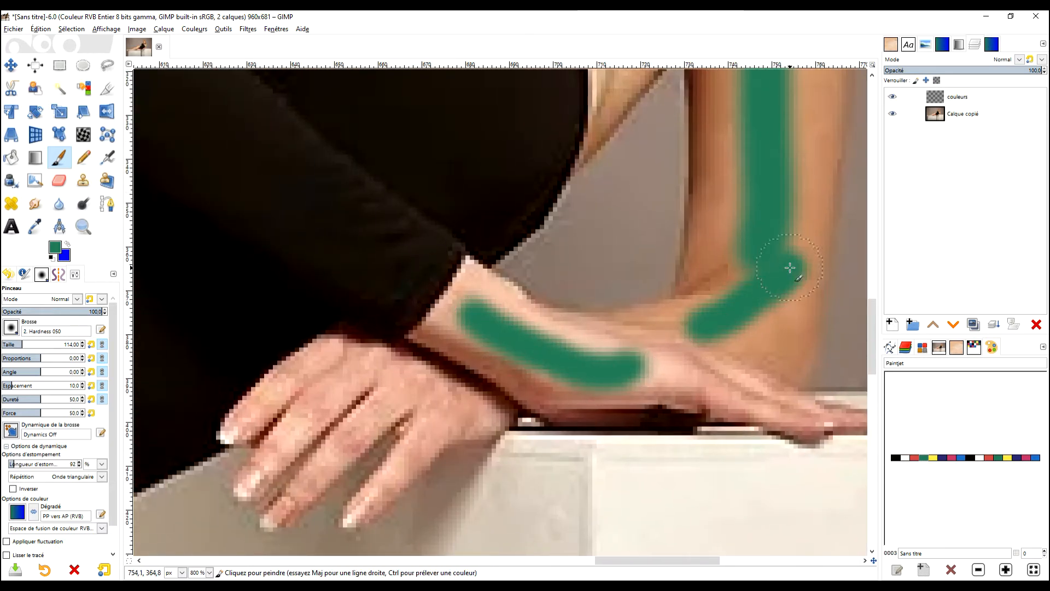
Step: Paint a green mark across the back of the hanging hand and a short one on each finger
{"action": "scroll", "coordinate": [776, 265], "scroll_direction": "down", "scroll_amount": 3, "text": "ctrl"}
{"action": "scroll", "coordinate": [492, 372], "scroll_direction": "up", "scroll_amount": 4, "text": "ctrl"}
{"action": "left_click", "coordinate": [484, 367]}
{"action": "left_click_drag", "start_coordinate": [511, 382], "coordinate": [601, 443]}
{"action": "scroll", "coordinate": [601, 443], "scroll_direction": "down", "scroll_amount": 4, "text": "ctrl"}
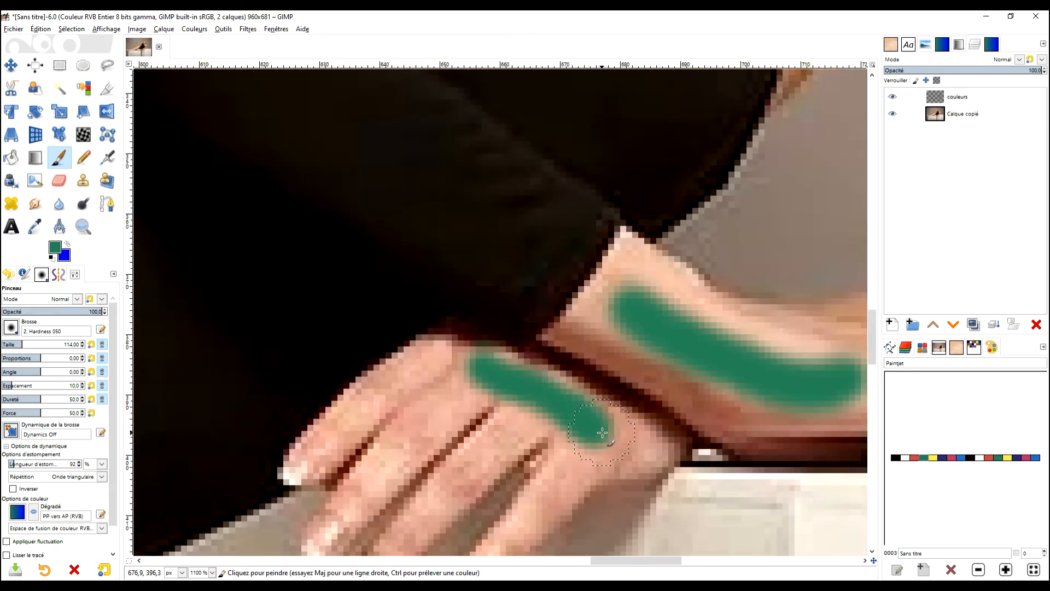
{"action": "scroll", "coordinate": [654, 321], "scroll_direction": "up", "scroll_amount": 6, "text": "ctrl"}
{"action": "left_click_drag", "start_coordinate": [654, 321], "coordinate": [618, 366]}
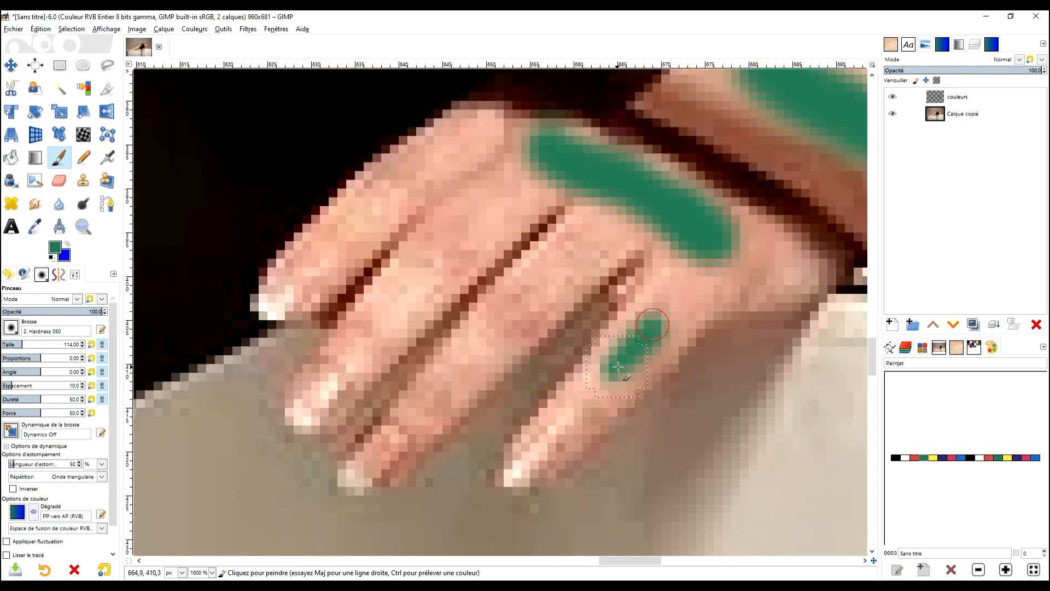
{"action": "left_click_drag", "start_coordinate": [566, 273], "coordinate": [527, 308]}
{"action": "left_click_drag", "start_coordinate": [485, 224], "coordinate": [408, 272]}
{"action": "left_click_drag", "start_coordinate": [408, 178], "coordinate": [365, 220]}
Step: Fill in more of the bare chest skin with green and add two short green strokes on the neck
{"action": "scroll", "coordinate": [602, 169], "scroll_direction": "down", "scroll_amount": 3}
{"action": "left_click_drag", "start_coordinate": [607, 169], "coordinate": [433, 481]}
{"action": "left_click_drag", "start_coordinate": [684, 143], "coordinate": [585, 311]}
{"action": "mouse_move", "coordinate": [526, 262]}
{"action": "left_mouse_down"}
{"action": "mouse_move", "coordinate": [491, 315]}
{"action": "mouse_move", "coordinate": [436, 252]}
{"action": "left_mouse_up"}
{"action": "left_click_drag", "start_coordinate": [489, 274], "coordinate": [597, 493]}
{"action": "scroll", "coordinate": [539, 368], "scroll_direction": "up", "scroll_amount": 2}
{"action": "mouse_move", "coordinate": [540, 338]}
{"action": "left_mouse_down"}
{"action": "mouse_move", "coordinate": [506, 423]}
{"action": "mouse_move", "coordinate": [568, 460]}
{"action": "left_mouse_up"}
{"action": "scroll", "coordinate": [569, 268], "scroll_direction": "down", "scroll_amount": 3}
{"action": "left_click_drag", "start_coordinate": [569, 265], "coordinate": [557, 394]}
Step: Paint green strokes on both cheeks and across the forehead
{"action": "scroll", "coordinate": [550, 316], "scroll_direction": "up", "scroll_amount": 3}
{"action": "mouse_move", "coordinate": [539, 312]}
{"action": "left_mouse_down"}
{"action": "mouse_move", "coordinate": [539, 336]}
{"action": "mouse_move", "coordinate": [572, 429]}
{"action": "left_mouse_up"}
{"action": "left_click_drag", "start_coordinate": [333, 347], "coordinate": [326, 438]}
{"action": "left_click_drag", "start_coordinate": [503, 212], "coordinate": [557, 399]}
{"action": "mouse_move", "coordinate": [509, 329]}
{"action": "left_mouse_down"}
{"action": "mouse_move", "coordinate": [441, 376]}
{"action": "mouse_move", "coordinate": [446, 385]}
{"action": "left_mouse_up"}
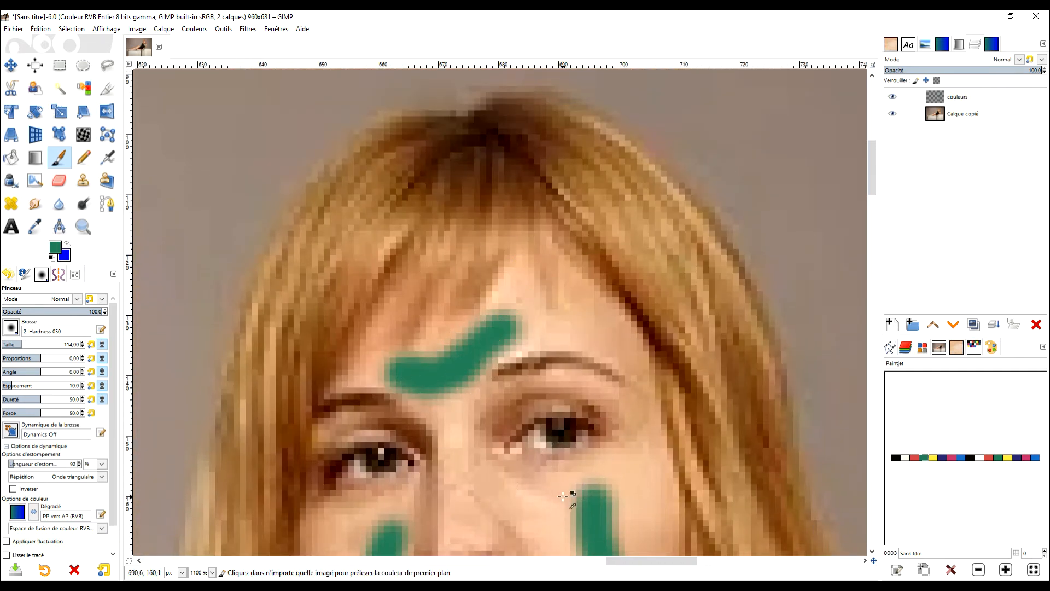
Step: Add small green marks beside the mouth and on the tip of the nose
{"action": "scroll", "coordinate": [564, 496], "scroll_direction": "down", "scroll_amount": 5}
{"action": "scroll", "coordinate": [558, 368], "scroll_direction": "up", "scroll_amount": 7}
{"action": "left_click", "coordinate": [553, 380]}
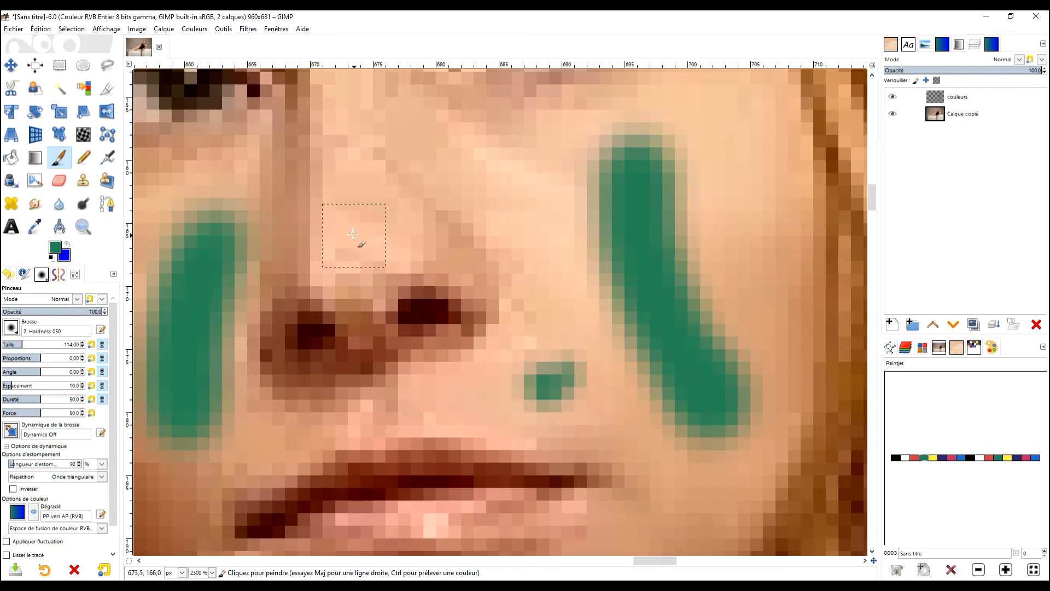
{"action": "left_click_drag", "start_coordinate": [354, 232], "coordinate": [420, 241]}
{"action": "scroll", "coordinate": [609, 405], "scroll_direction": "down", "scroll_amount": 5}
{"action": "left_click_drag", "start_coordinate": [609, 405], "coordinate": [643, 290]}
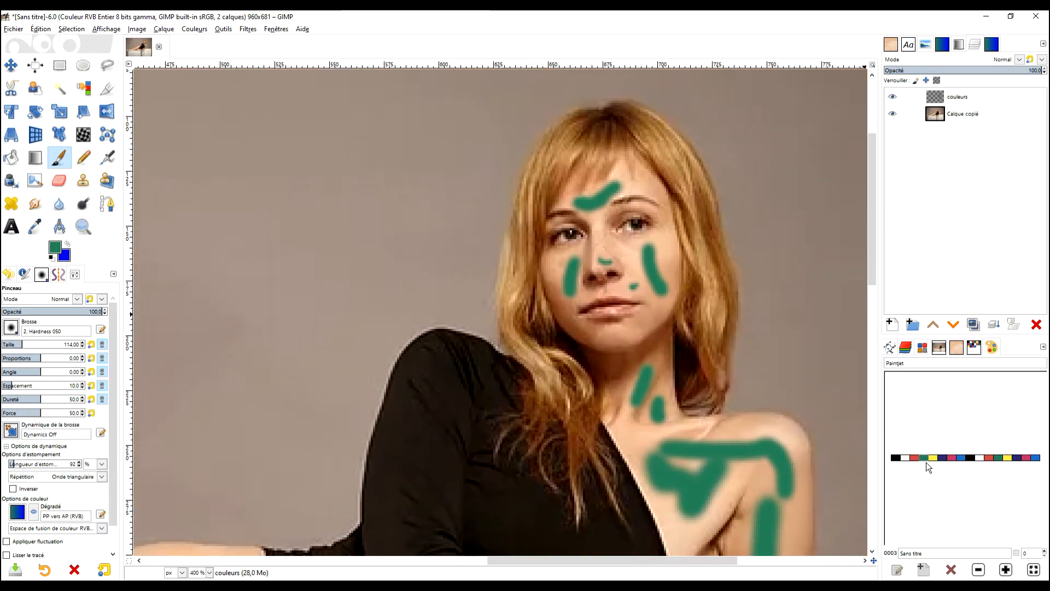
Step: Choose dark blue from the Paintjet palette and paint a stroke on the hair at each side of the forehead
{"action": "left_click", "coordinate": [1017, 459]}
{"action": "scroll", "coordinate": [554, 221], "scroll_direction": "up", "scroll_amount": 3}
{"action": "scroll", "coordinate": [553, 220], "scroll_direction": "down", "scroll_amount": 1}
{"action": "left_click_drag", "start_coordinate": [517, 203], "coordinate": [402, 427]}
{"action": "scroll", "coordinate": [708, 281], "scroll_direction": "down", "scroll_amount": 2}
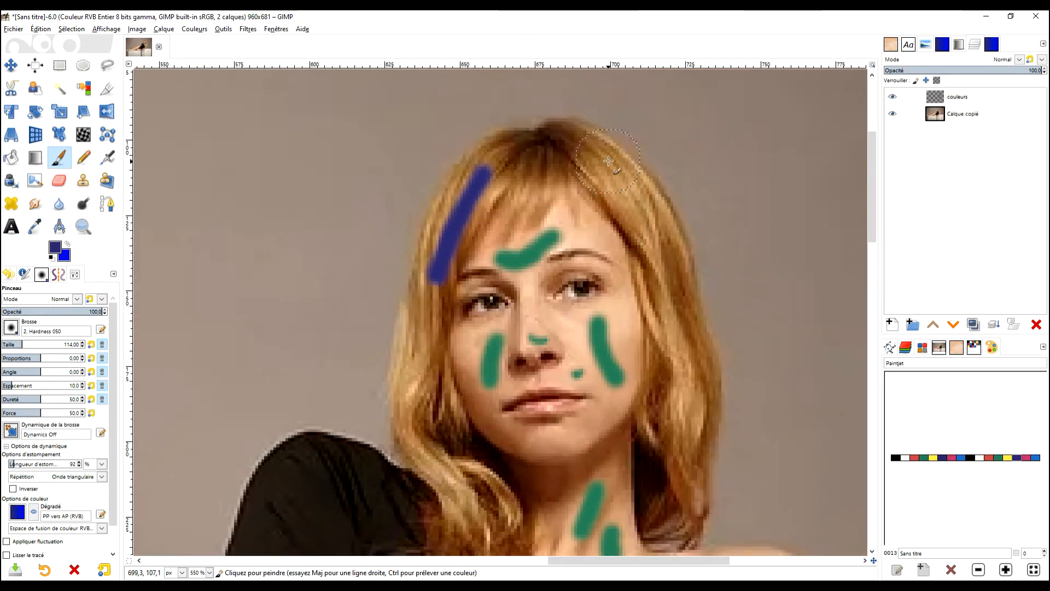
{"action": "scroll", "coordinate": [611, 173], "scroll_direction": "up", "scroll_amount": 2}
{"action": "left_click_drag", "start_coordinate": [605, 159], "coordinate": [751, 349]}
{"action": "scroll", "coordinate": [751, 349], "scroll_direction": "down", "scroll_amount": 2}
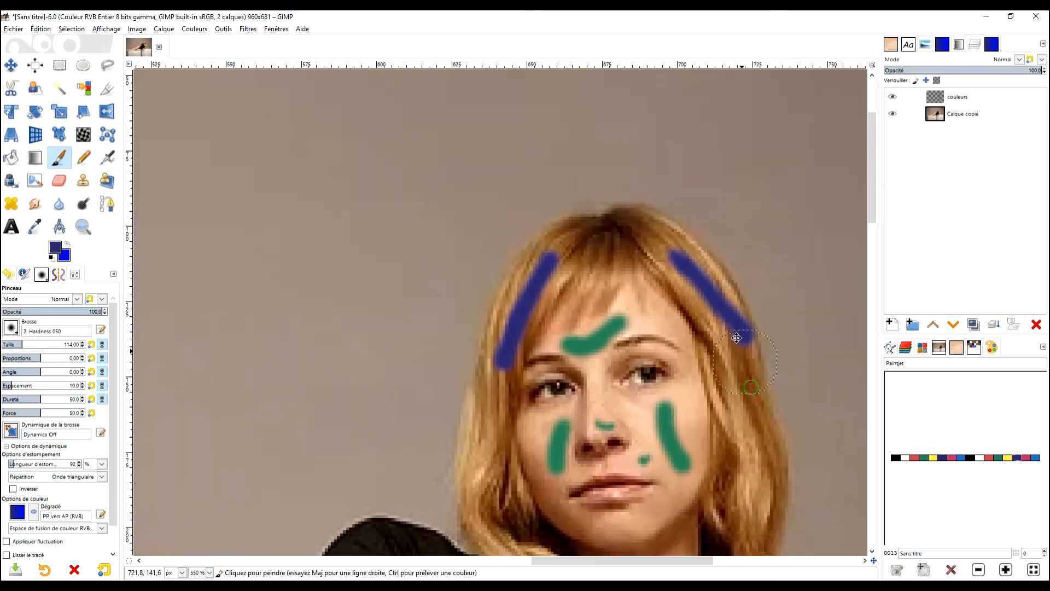
Step: Paint dark blue strokes down the lengths of hair on both sides of the face
{"action": "scroll", "coordinate": [711, 274], "scroll_direction": "down", "scroll_amount": 4}
{"action": "left_click_drag", "start_coordinate": [678, 140], "coordinate": [700, 320]}
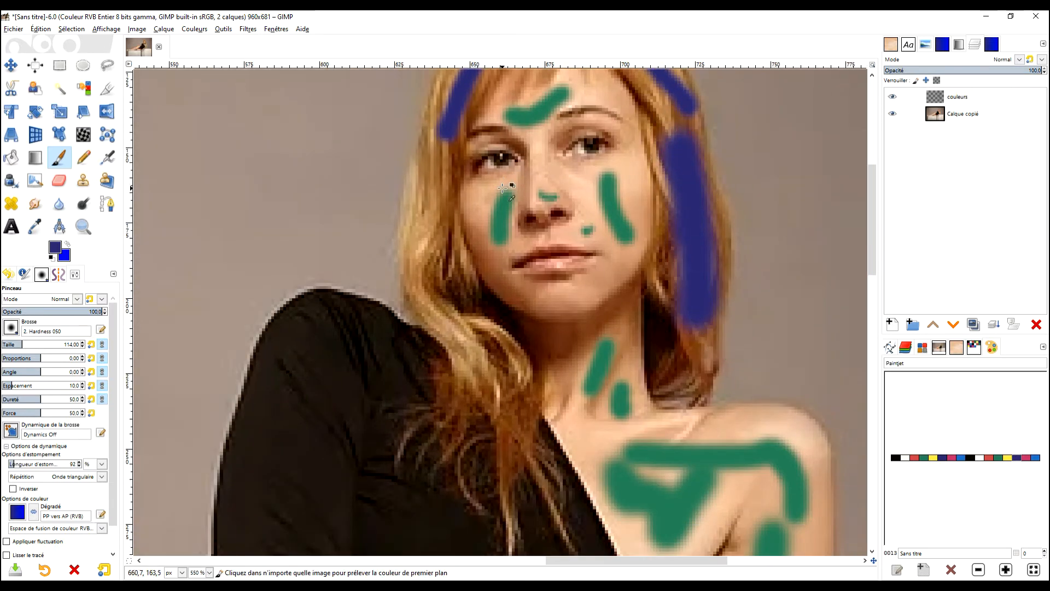
{"action": "scroll", "coordinate": [440, 227], "scroll_direction": "up", "scroll_amount": 2}
{"action": "scroll", "coordinate": [364, 200], "scroll_direction": "down", "scroll_amount": 1}
{"action": "left_click_drag", "start_coordinate": [369, 205], "coordinate": [342, 310]}
{"action": "scroll", "coordinate": [403, 331], "scroll_direction": "up", "scroll_amount": 1}
{"action": "scroll", "coordinate": [481, 317], "scroll_direction": "down", "scroll_amount": 2}
{"action": "scroll", "coordinate": [470, 230], "scroll_direction": "down", "scroll_amount": 2}
{"action": "scroll", "coordinate": [480, 210], "scroll_direction": "down", "scroll_amount": 2}
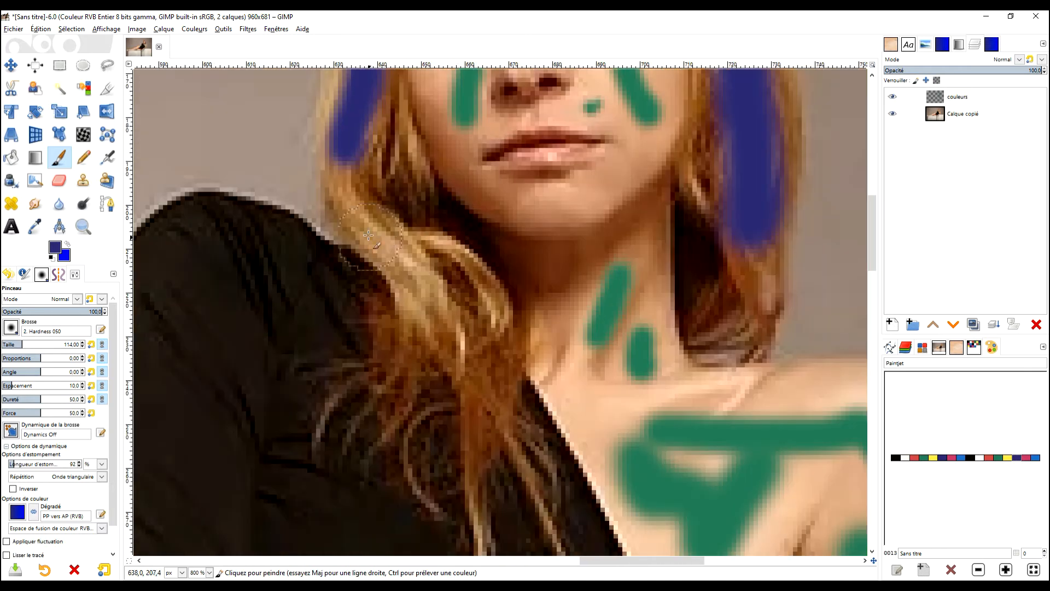
Step: Paint dark blue strokes along the two wavy hair strands falling over the black-sleeved shoulder
{"action": "scroll", "coordinate": [355, 207], "scroll_direction": "up", "scroll_amount": 3}
{"action": "mouse_move", "coordinate": [355, 208]}
{"action": "left_mouse_down"}
{"action": "mouse_move", "coordinate": [434, 297]}
{"action": "mouse_move", "coordinate": [479, 398]}
{"action": "left_mouse_up"}
{"action": "scroll", "coordinate": [633, 241], "scroll_direction": "down", "scroll_amount": 3}
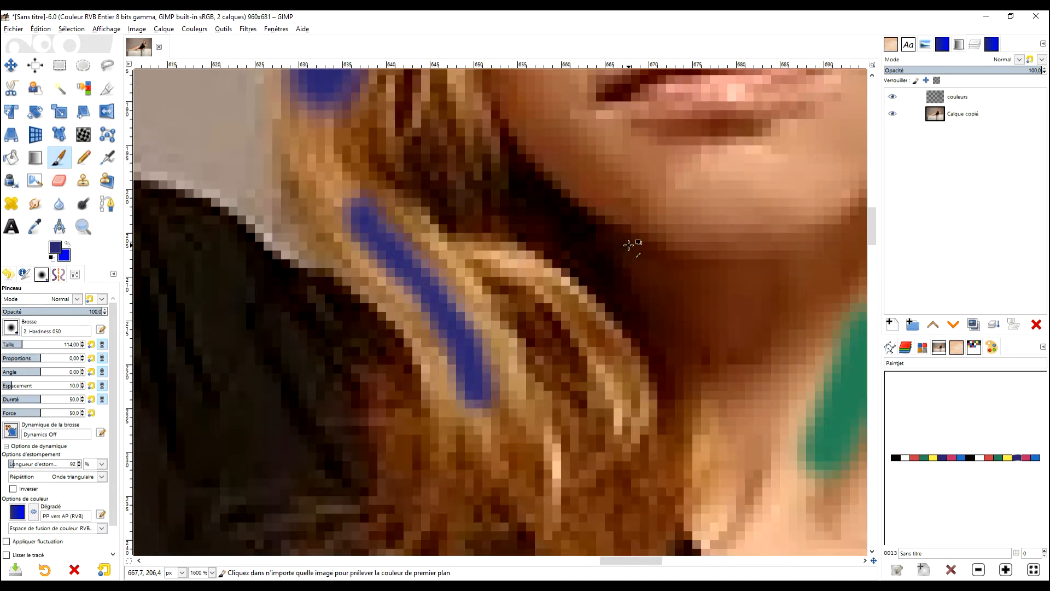
{"action": "scroll", "coordinate": [610, 251], "scroll_direction": "down", "scroll_amount": 1}
{"action": "scroll", "coordinate": [609, 251], "scroll_direction": "up", "scroll_amount": 1}
{"action": "scroll", "coordinate": [536, 254], "scroll_direction": "up", "scroll_amount": 3}
{"action": "mouse_move", "coordinate": [536, 254]}
{"action": "left_mouse_down"}
{"action": "mouse_move", "coordinate": [603, 329]}
{"action": "mouse_move", "coordinate": [621, 380]}
{"action": "left_mouse_up"}
{"action": "scroll", "coordinate": [656, 363], "scroll_direction": "down", "scroll_amount": 4}
{"action": "left_click_drag", "start_coordinate": [687, 312], "coordinate": [641, 164]}
{"action": "left_click_drag", "start_coordinate": [704, 192], "coordinate": [632, 358]}
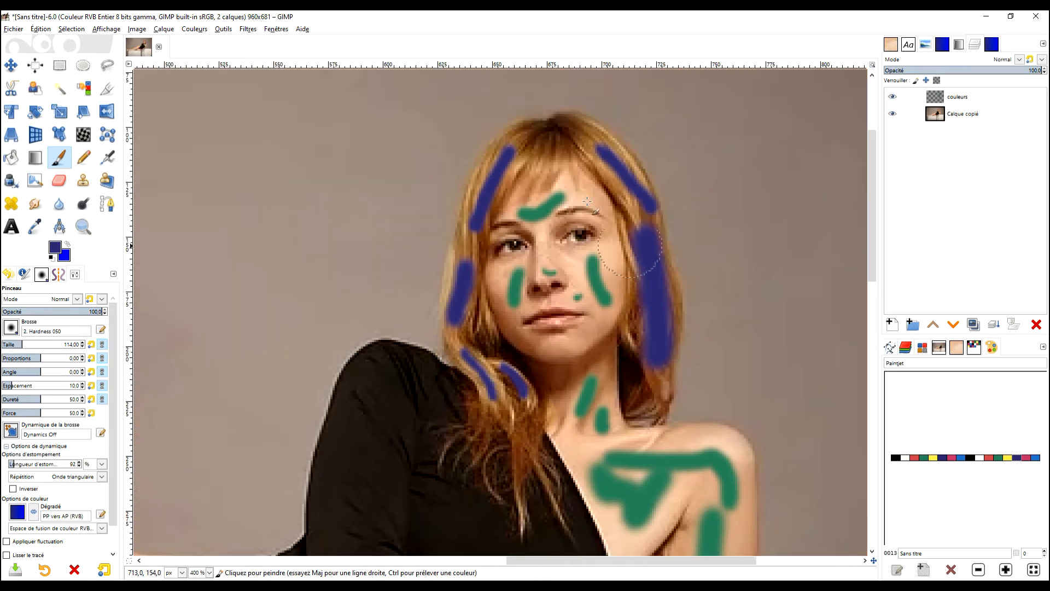
Step: Paint a dark blue stroke across the crown of the hair
{"action": "scroll", "coordinate": [587, 201], "scroll_direction": "up", "scroll_amount": 3}
{"action": "scroll", "coordinate": [499, 311], "scroll_direction": "up", "scroll_amount": 4}
{"action": "mouse_move", "coordinate": [482, 317]}
{"action": "left_mouse_down"}
{"action": "mouse_move", "coordinate": [619, 306]}
{"action": "mouse_move", "coordinate": [678, 322]}
{"action": "left_mouse_up"}
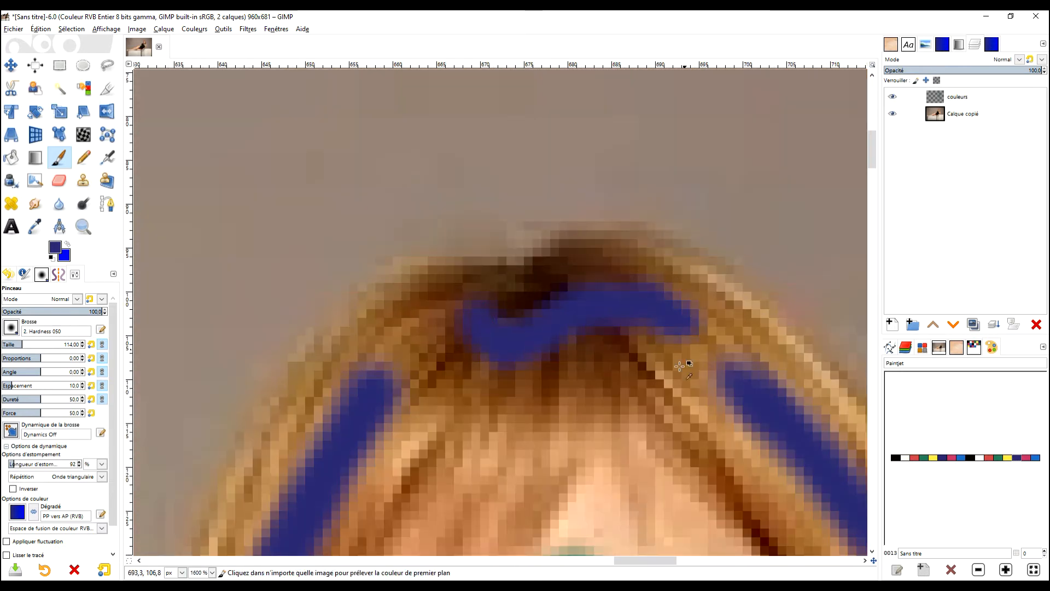
Step: Choose pink from the palette and paint thick strokes on the bodysuit's upper sleeve and bust
{"action": "scroll", "coordinate": [622, 288], "scroll_direction": "down", "scroll_amount": 3}
{"action": "left_click_drag", "start_coordinate": [645, 480], "coordinate": [641, 160]}
{"action": "scroll", "coordinate": [641, 160], "scroll_direction": "down", "scroll_amount": 2}
{"action": "left_click_drag", "start_coordinate": [645, 301], "coordinate": [667, 112]}
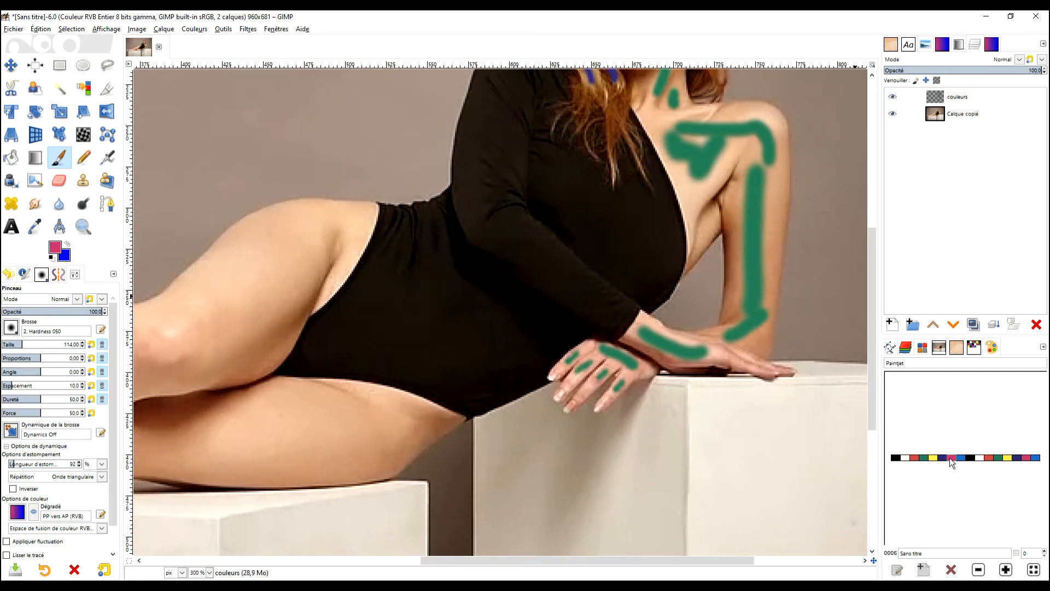
{"action": "scroll", "coordinate": [523, 218], "scroll_direction": "up", "scroll_amount": 5}
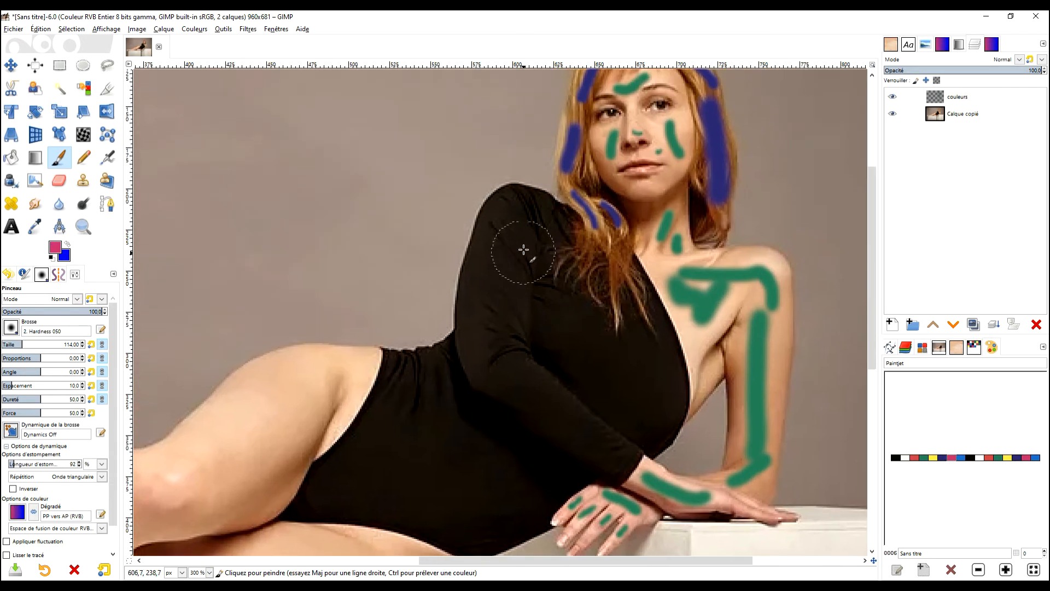
{"action": "left_click_drag", "start_coordinate": [524, 250], "coordinate": [495, 359]}
{"action": "mouse_move", "coordinate": [596, 339]}
{"action": "left_mouse_down"}
{"action": "mouse_move", "coordinate": [563, 189]}
{"action": "mouse_move", "coordinate": [648, 256]}
{"action": "left_mouse_up"}
Step: Paint pink strokes on the bodysuit's waist and belly and along the lower sleeve
{"action": "left_click", "coordinate": [522, 182]}
{"action": "scroll", "coordinate": [508, 260], "scroll_direction": "up", "scroll_amount": 2}
{"action": "mouse_move", "coordinate": [320, 205]}
{"action": "left_mouse_down"}
{"action": "mouse_move", "coordinate": [218, 396]}
{"action": "mouse_move", "coordinate": [211, 389]}
{"action": "left_mouse_up"}
{"action": "mouse_move", "coordinate": [323, 401]}
{"action": "left_mouse_down"}
{"action": "mouse_move", "coordinate": [352, 418]}
{"action": "mouse_move", "coordinate": [467, 363]}
{"action": "left_mouse_up"}
{"action": "left_click_drag", "start_coordinate": [465, 226], "coordinate": [606, 333]}
{"action": "scroll", "coordinate": [601, 328], "scroll_direction": "down", "scroll_amount": 2}
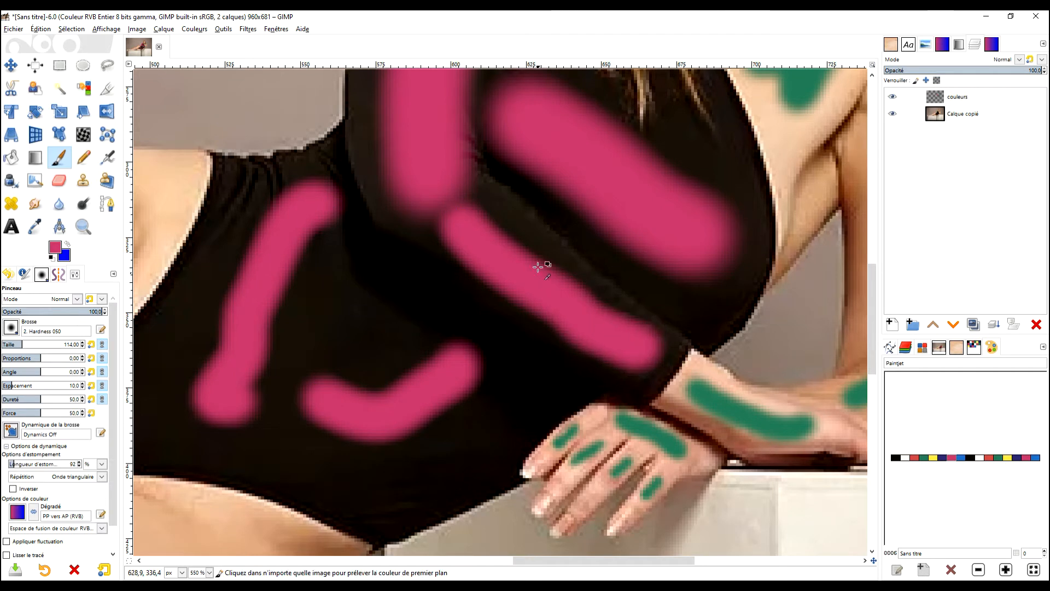
Step: Paint pink strokes along the bodysuit's two leg-opening edges at the hip
{"action": "scroll", "coordinate": [582, 253], "scroll_direction": "down", "scroll_amount": 2}
{"action": "scroll", "coordinate": [566, 264], "scroll_direction": "up", "scroll_amount": 6}
{"action": "mouse_move", "coordinate": [393, 309]}
{"action": "left_mouse_down"}
{"action": "mouse_move", "coordinate": [500, 105]}
{"action": "mouse_move", "coordinate": [515, 105]}
{"action": "left_mouse_up"}
{"action": "mouse_move", "coordinate": [464, 316]}
{"action": "left_mouse_down"}
{"action": "mouse_move", "coordinate": [718, 377]}
{"action": "mouse_move", "coordinate": [785, 406]}
{"action": "left_mouse_up"}
{"action": "scroll", "coordinate": [786, 405], "scroll_direction": "down", "scroll_amount": 4}
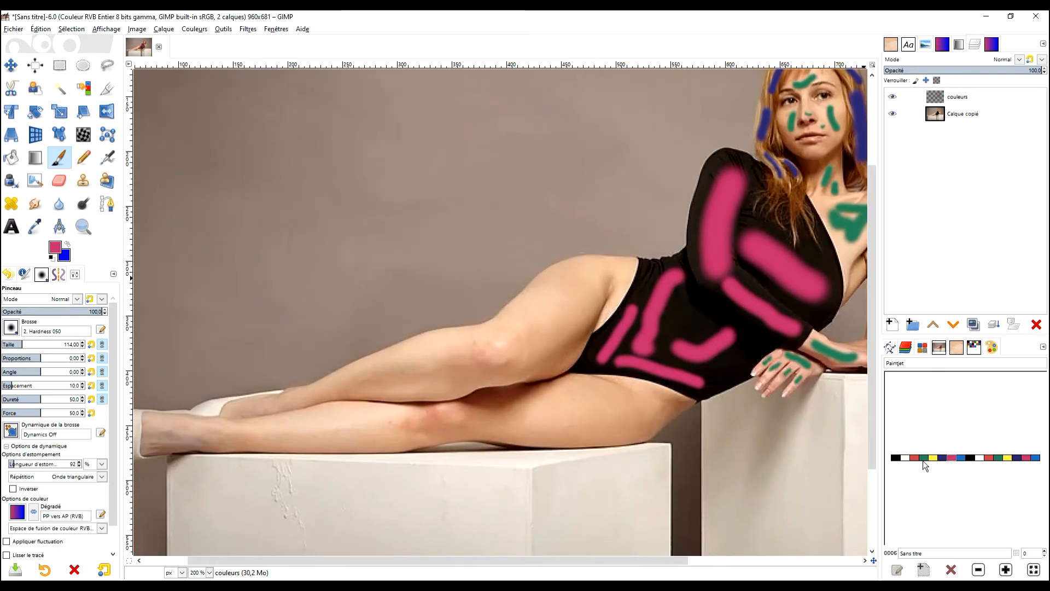
Step: Switch back to green and paint strokes along the upper leg's thigh, knee and calf
{"action": "left_click", "coordinate": [924, 457]}
{"action": "scroll", "coordinate": [591, 292], "scroll_direction": "up", "scroll_amount": 2}
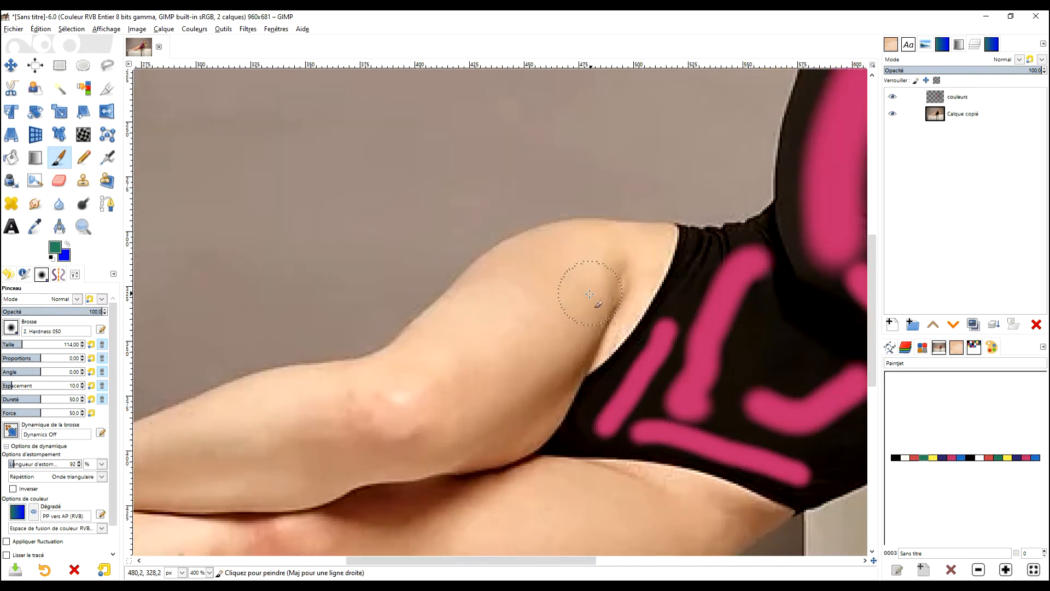
{"action": "mouse_move", "coordinate": [614, 263]}
{"action": "left_mouse_down"}
{"action": "mouse_move", "coordinate": [433, 412]}
{"action": "mouse_move", "coordinate": [323, 432]}
{"action": "left_mouse_up"}
{"action": "scroll", "coordinate": [323, 432], "scroll_direction": "down", "scroll_amount": 4}
{"action": "scroll", "coordinate": [322, 432], "scroll_direction": "left", "scroll_amount": 6}
{"action": "left_click_drag", "start_coordinate": [607, 210], "coordinate": [454, 246]}
{"action": "scroll", "coordinate": [525, 277], "scroll_direction": "down", "scroll_amount": 3}
Step: Paint a long green stroke along the thigh of the lower leg
{"action": "scroll", "coordinate": [550, 310], "scroll_direction": "up", "scroll_amount": 4}
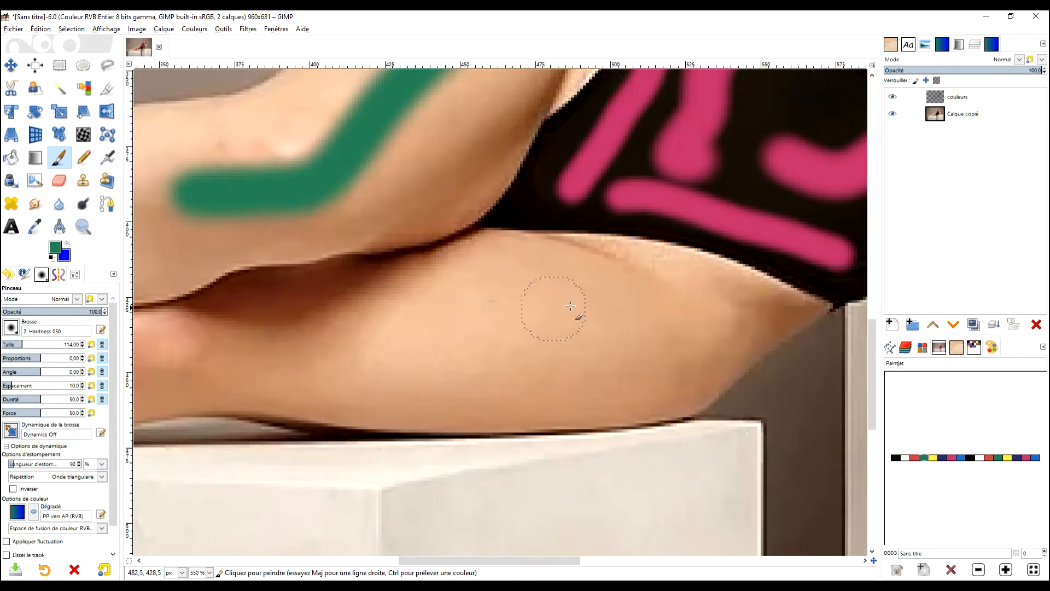
{"action": "left_click_drag", "start_coordinate": [615, 284], "coordinate": [287, 350]}
{"action": "scroll", "coordinate": [474, 297], "scroll_direction": "down", "scroll_amount": 1}
{"action": "scroll", "coordinate": [474, 297], "scroll_direction": "left", "scroll_amount": 6}
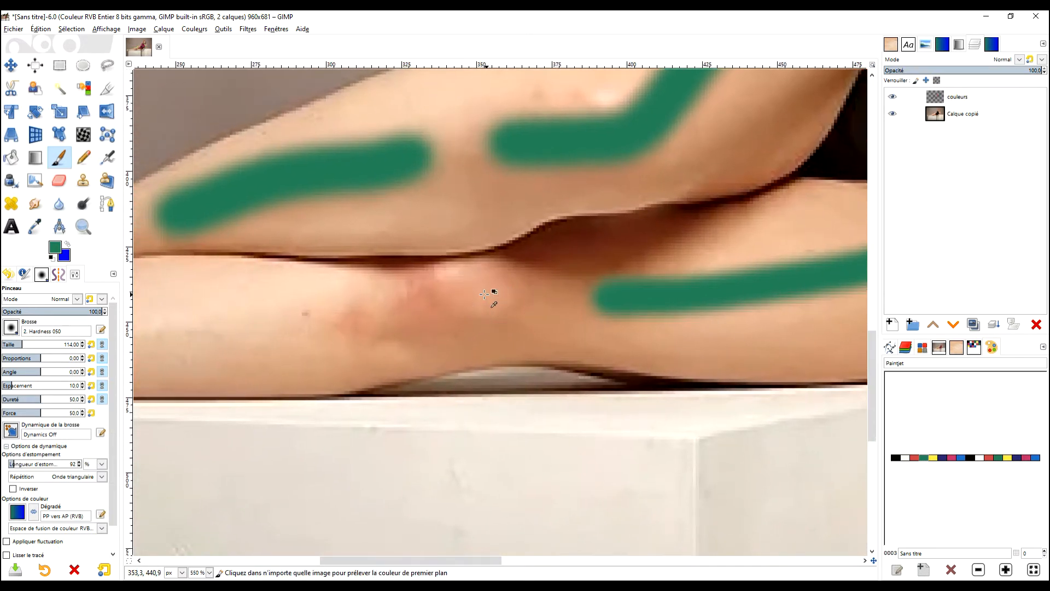
Step: Paint green strokes near the knee and along the calf of the lower leg
{"action": "scroll", "coordinate": [486, 294], "scroll_direction": "down", "scroll_amount": 1}
{"action": "left_click_drag", "start_coordinate": [619, 260], "coordinate": [487, 290]}
{"action": "scroll", "coordinate": [605, 288], "scroll_direction": "left", "scroll_amount": 6}
{"action": "scroll", "coordinate": [605, 288], "scroll_direction": "down", "scroll_amount": 1}
{"action": "left_click_drag", "start_coordinate": [606, 284], "coordinate": [309, 310]}
{"action": "scroll", "coordinate": [340, 301], "scroll_direction": "down", "scroll_amount": 4}
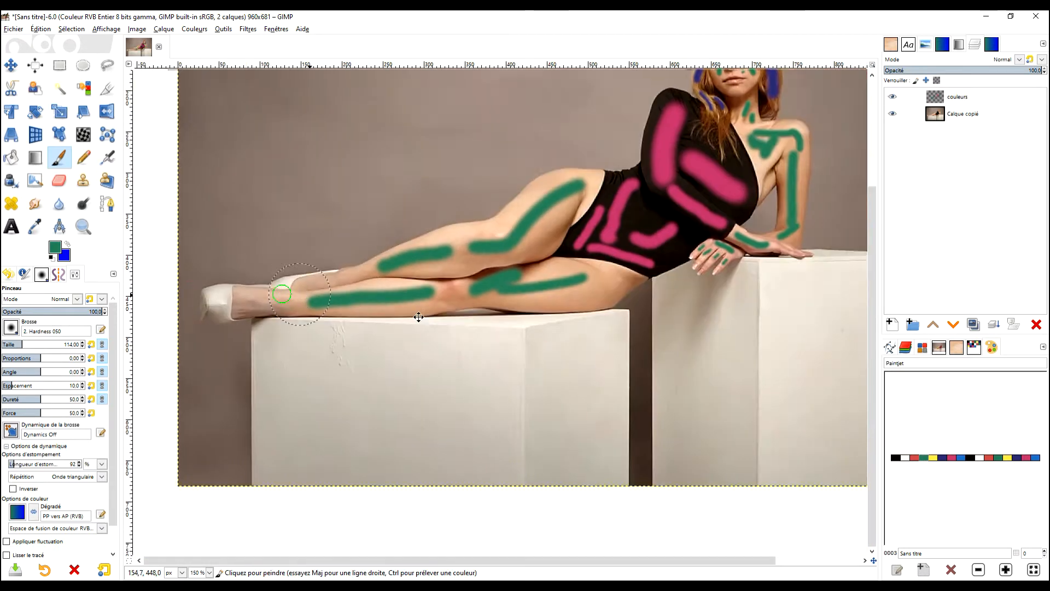
Step: Paint green strokes on the front foot and on the ankle and foot of the rear leg
{"action": "scroll", "coordinate": [558, 340], "scroll_direction": "up", "scroll_amount": 5}
{"action": "left_click_drag", "start_coordinate": [359, 376], "coordinate": [513, 376]}
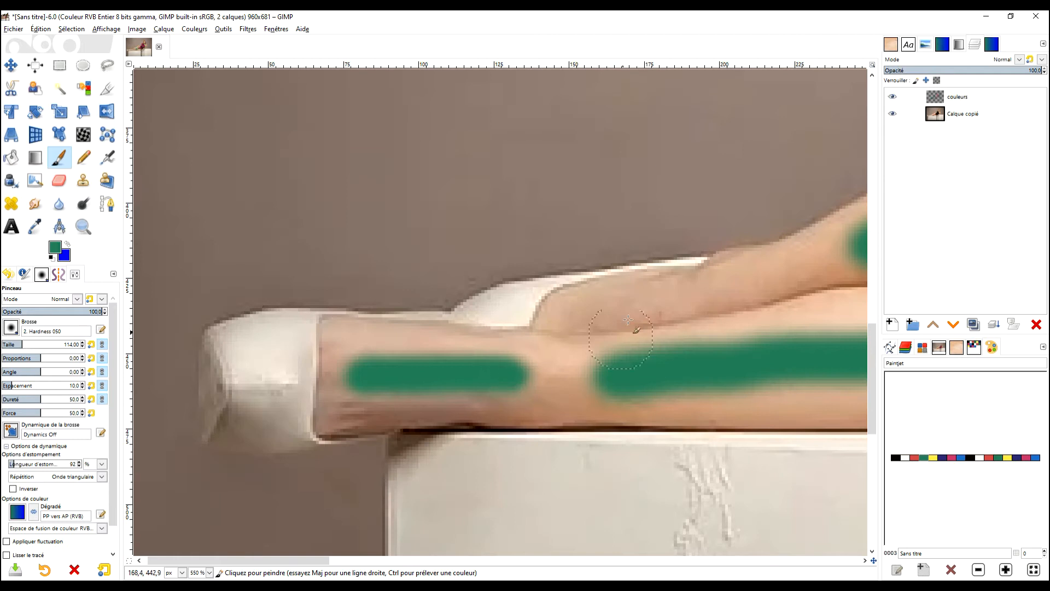
{"action": "scroll", "coordinate": [605, 309], "scroll_direction": "up", "scroll_amount": 2}
{"action": "mouse_move", "coordinate": [605, 302]}
{"action": "left_mouse_down"}
{"action": "mouse_move", "coordinate": [808, 273]}
{"action": "mouse_move", "coordinate": [461, 387]}
{"action": "left_mouse_up"}
{"action": "scroll", "coordinate": [797, 282], "scroll_direction": "down", "scroll_amount": 2}
{"action": "left_click_drag", "start_coordinate": [506, 355], "coordinate": [598, 348]}
{"action": "scroll", "coordinate": [602, 334], "scroll_direction": "down", "scroll_amount": 3}
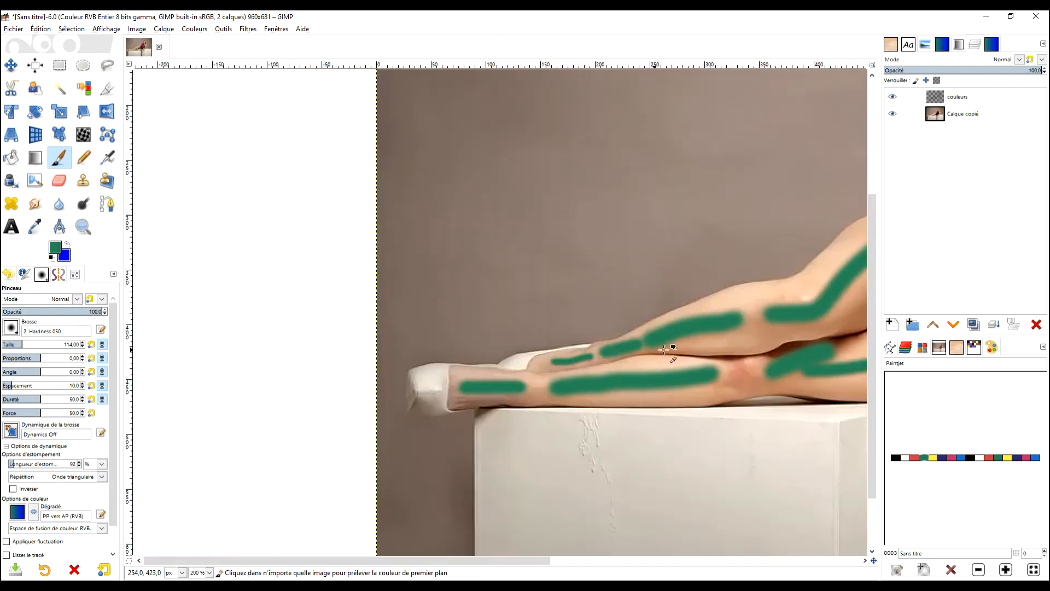
Step: Paint a green stroke on the back of the lower thigh, beneath the bodysuit's edge
{"action": "scroll", "coordinate": [495, 317], "scroll_direction": "up", "scroll_amount": 1}
{"action": "scroll", "coordinate": [494, 318], "scroll_direction": "down", "scroll_amount": 2}
{"action": "scroll", "coordinate": [660, 317], "scroll_direction": "up", "scroll_amount": 5}
{"action": "left_click_drag", "start_coordinate": [758, 361], "coordinate": [487, 495]}
{"action": "scroll", "coordinate": [658, 422], "scroll_direction": "down", "scroll_amount": 4}
{"action": "mouse_move", "coordinate": [658, 422]}
{"action": "left_mouse_down"}
{"action": "mouse_move", "coordinate": [632, 395]}
{"action": "mouse_move", "coordinate": [560, 351]}
{"action": "left_mouse_up"}
{"action": "scroll", "coordinate": [547, 361], "scroll_direction": "down", "scroll_amount": 2}
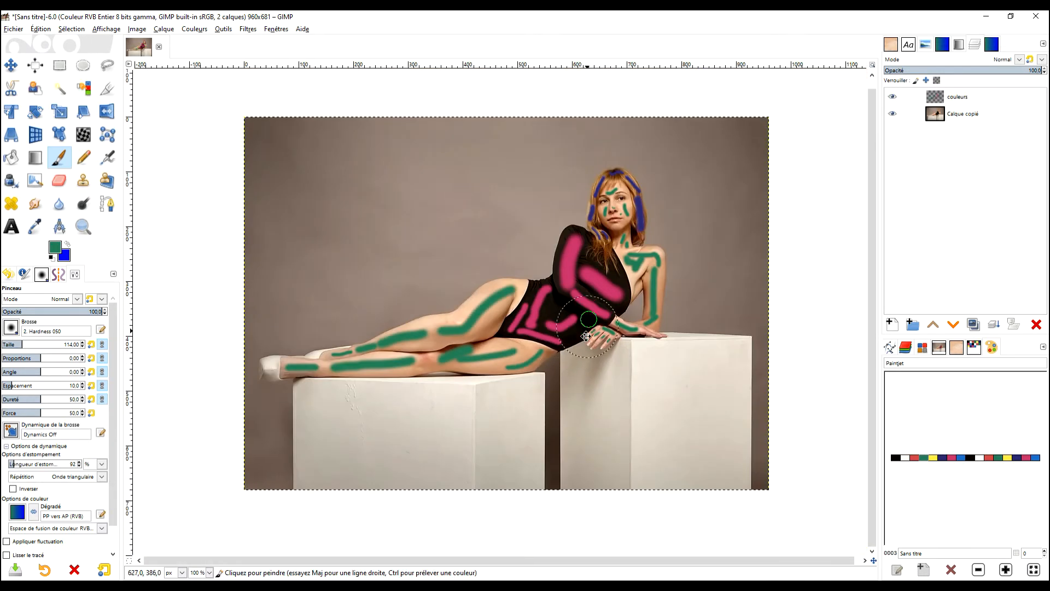
Step: Paint broad blue strokes on the background above the legs and on the far side of the head
{"action": "scroll", "coordinate": [588, 325], "scroll_direction": "up", "scroll_amount": 2}
{"action": "left_click", "coordinate": [1034, 458]}
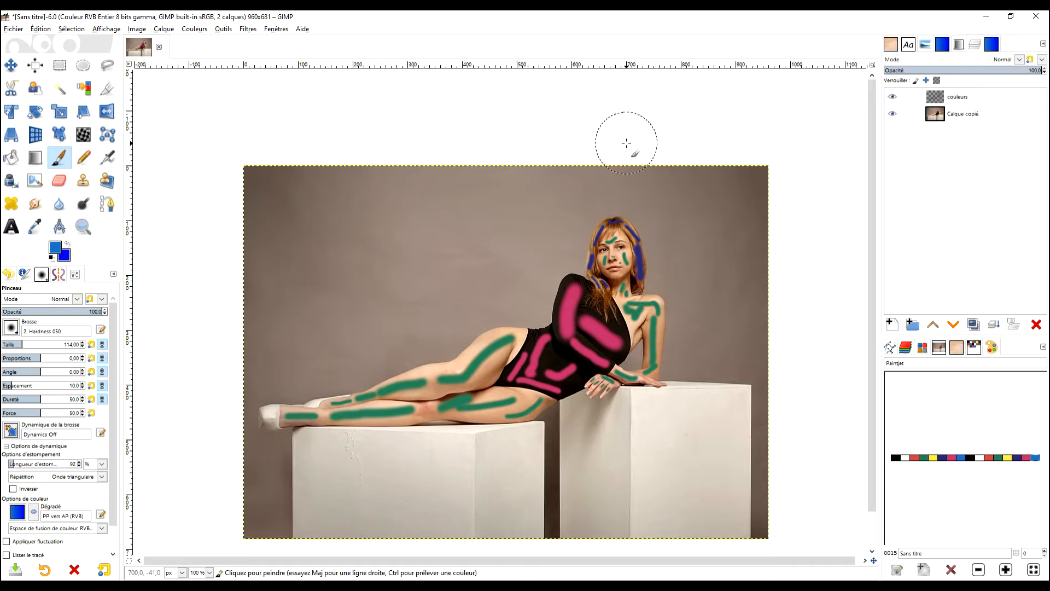
{"action": "mouse_move", "coordinate": [433, 219]}
{"action": "left_mouse_down"}
{"action": "mouse_move", "coordinate": [248, 251]}
{"action": "mouse_move", "coordinate": [330, 221]}
{"action": "mouse_move", "coordinate": [346, 176]}
{"action": "mouse_move", "coordinate": [373, 266]}
{"action": "mouse_move", "coordinate": [391, 283]}
{"action": "mouse_move", "coordinate": [311, 327]}
{"action": "left_mouse_up"}
{"action": "left_click_drag", "start_coordinate": [720, 210], "coordinate": [752, 279]}
Step: Paint a small blue mark on the background visible in the gap between the bodysuit and the supporting arm
{"action": "scroll", "coordinate": [680, 336], "scroll_direction": "up", "scroll_amount": 7}
{"action": "left_click_drag", "start_coordinate": [517, 385], "coordinate": [648, 153]}
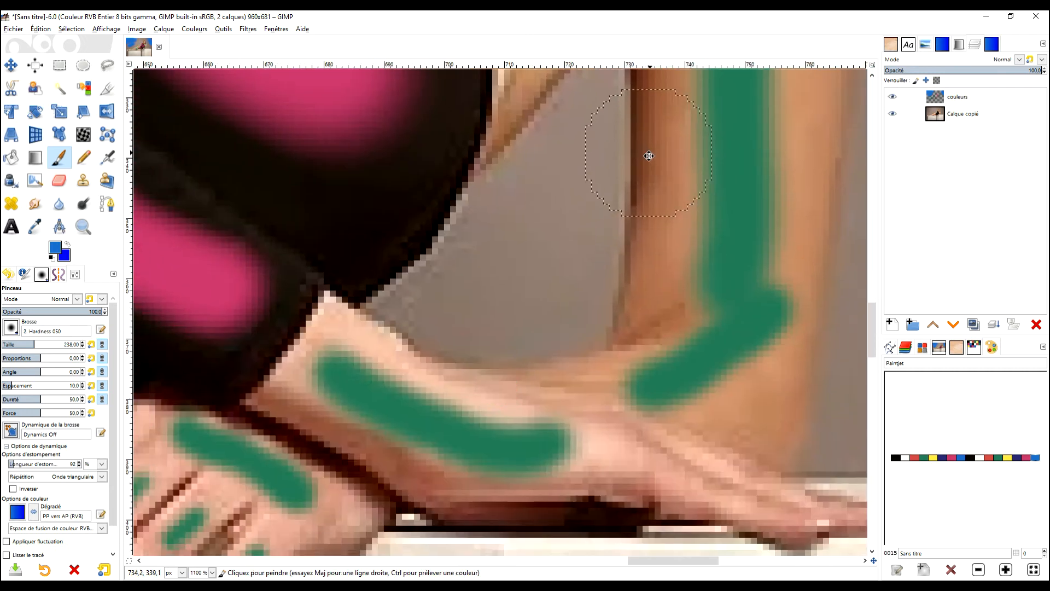
{"action": "scroll", "coordinate": [553, 215], "scroll_direction": "down", "scroll_amount": 3}
{"action": "scroll", "coordinate": [569, 251], "scroll_direction": "up", "scroll_amount": 5}
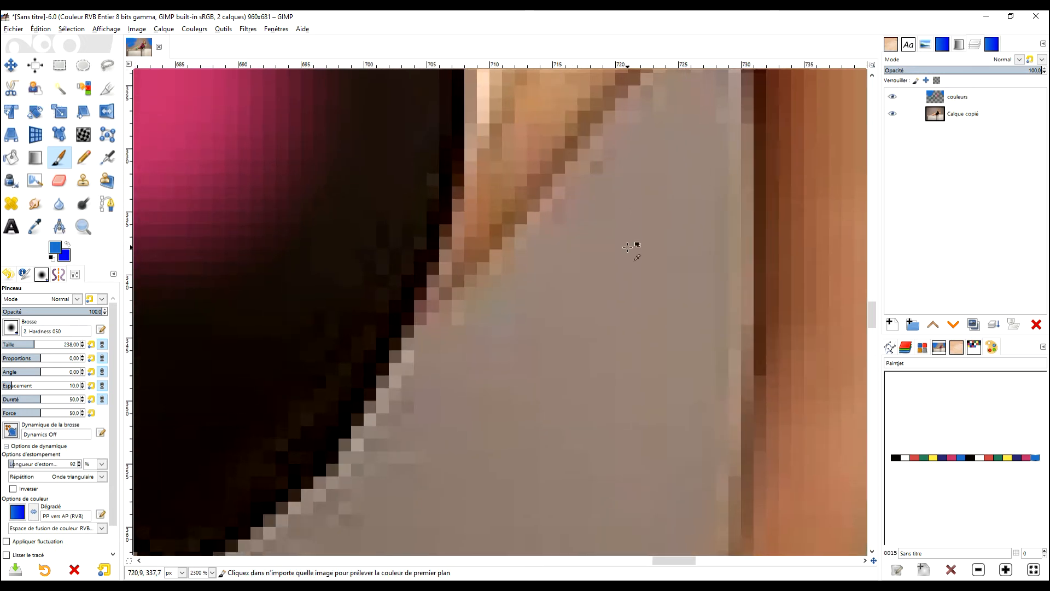
{"action": "scroll", "coordinate": [626, 246], "scroll_direction": "down", "scroll_amount": 2}
{"action": "mouse_move", "coordinate": [590, 212]}
{"action": "left_mouse_down"}
{"action": "mouse_move", "coordinate": [571, 270]}
{"action": "mouse_move", "coordinate": [532, 300]}
{"action": "left_mouse_up"}
{"action": "scroll", "coordinate": [656, 242], "scroll_direction": "down", "scroll_amount": 4}
{"action": "left_click_drag", "start_coordinate": [696, 223], "coordinate": [481, 360]}
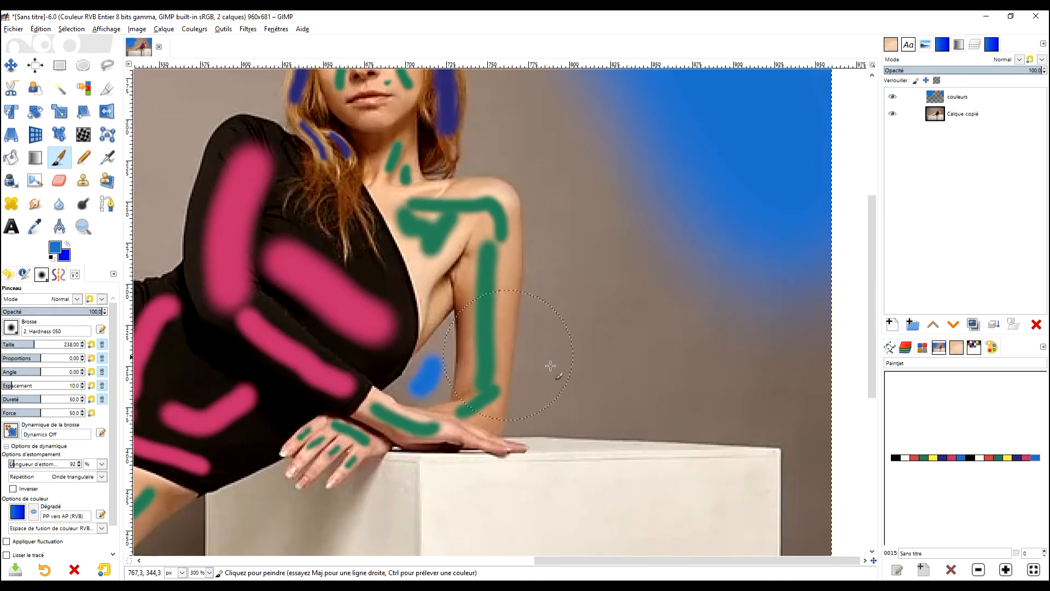
Step: Paint a horizontal blue stroke on the background beside the supporting arm, above the right block
{"action": "left_click_drag", "start_coordinate": [598, 352], "coordinate": [757, 347]}
{"action": "scroll", "coordinate": [757, 347], "scroll_direction": "down", "scroll_amount": 4}
{"action": "left_click_drag", "start_coordinate": [593, 256], "coordinate": [546, 265]}
{"action": "scroll", "coordinate": [664, 327], "scroll_direction": "down", "scroll_amount": 1}
{"action": "mouse_move", "coordinate": [687, 335]}
{"action": "left_mouse_down"}
{"action": "mouse_move", "coordinate": [645, 216]}
{"action": "mouse_move", "coordinate": [644, 233]}
{"action": "left_mouse_up"}
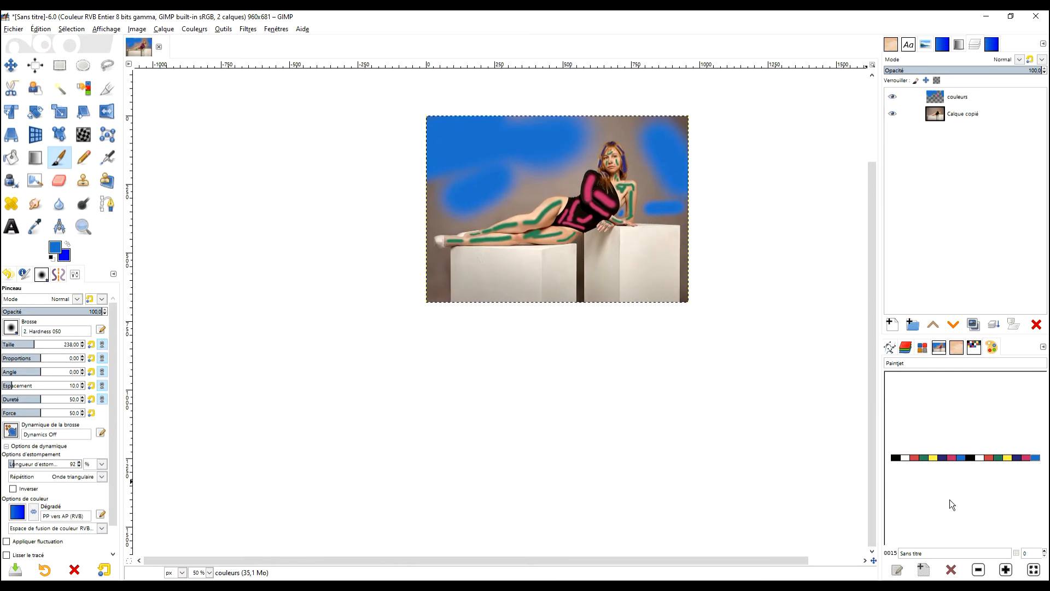
Step: Paint yellow strokes along the top and down the left side of the left block's front face
{"action": "scroll", "coordinate": [504, 294], "scroll_direction": "up", "scroll_amount": 5}
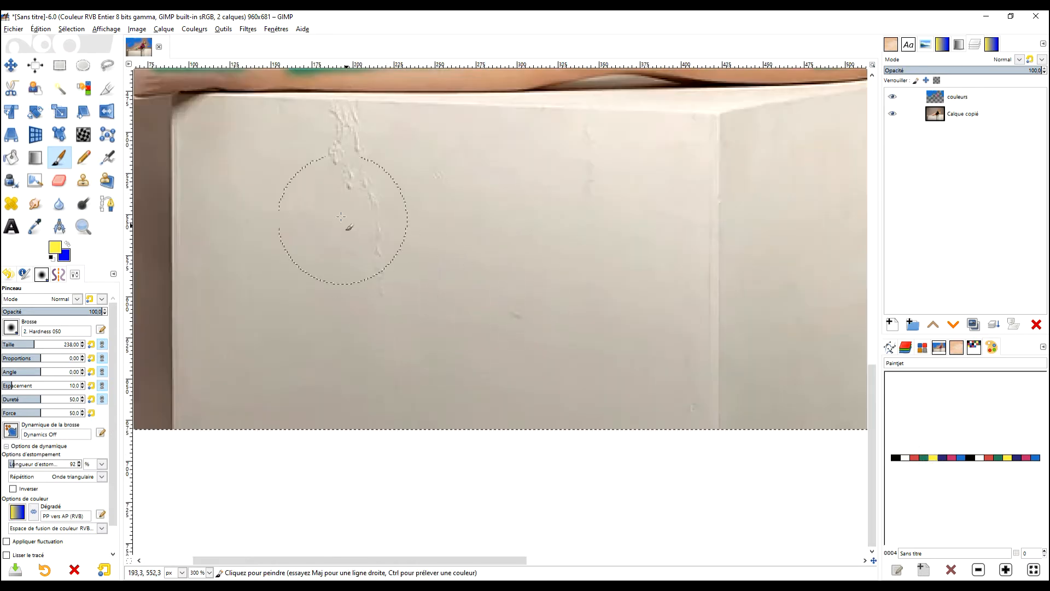
{"action": "left_click_drag", "start_coordinate": [232, 155], "coordinate": [642, 159]}
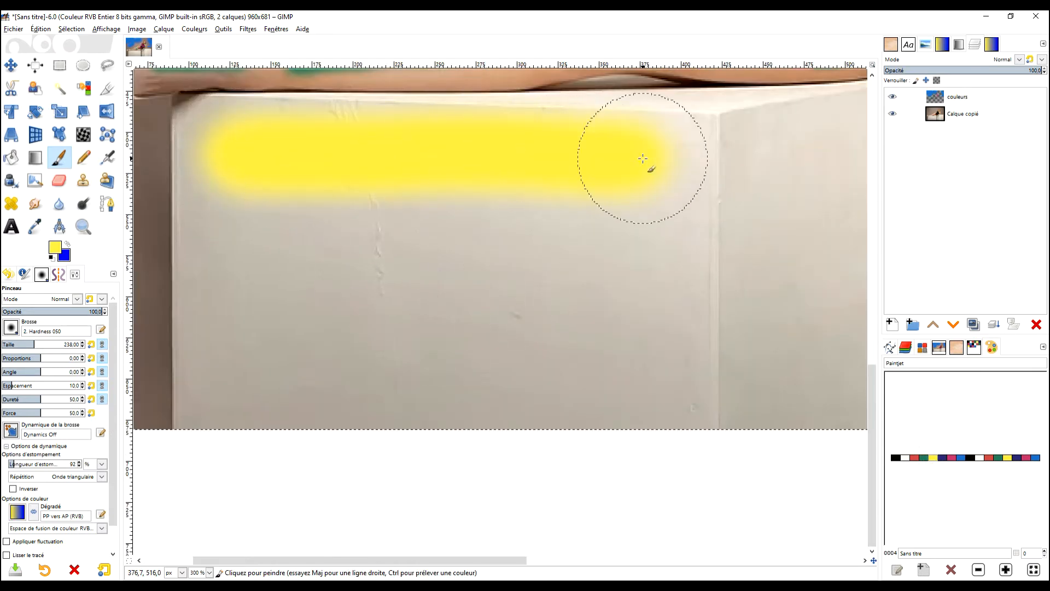
{"action": "left_click_drag", "start_coordinate": [222, 181], "coordinate": [210, 424]}
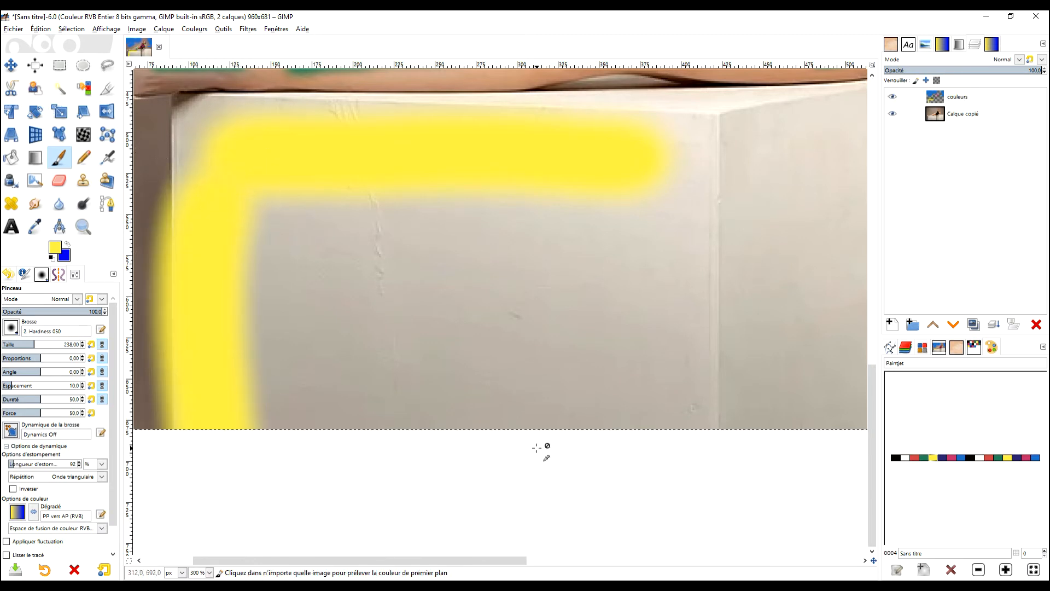
{"action": "key", "text": "ctrl+z"}
{"action": "left_click_drag", "start_coordinate": [253, 191], "coordinate": [250, 427]}
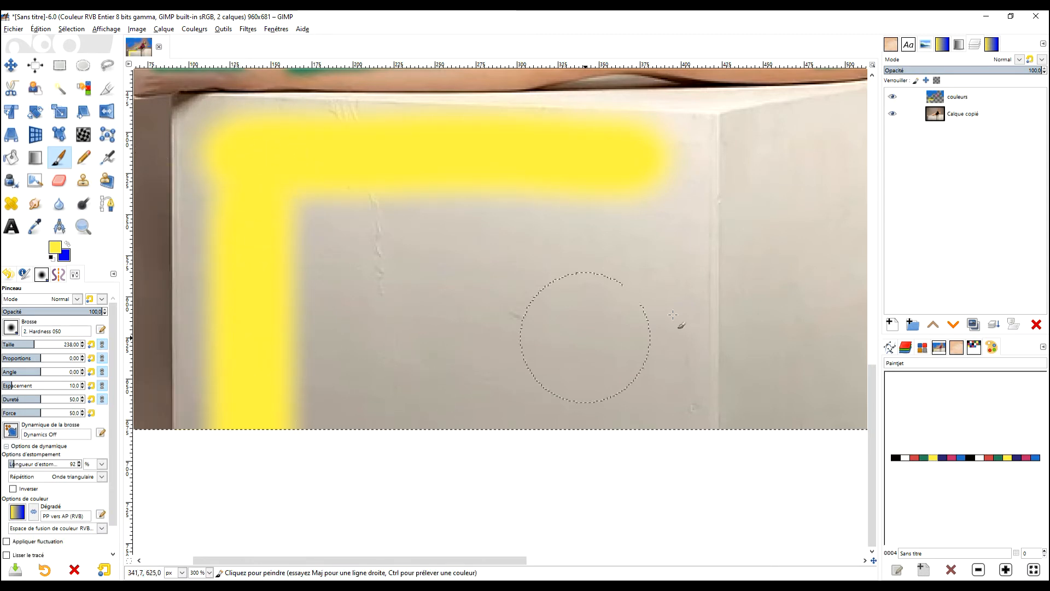
Step: Extend the yellow down the right side of the left block's front face and add a short stroke on its side face
{"action": "scroll", "coordinate": [771, 430], "scroll_direction": "down", "scroll_amount": 3, "text": "ctrl"}
{"action": "scroll", "coordinate": [382, 429], "scroll_direction": "up", "scroll_amount": 3, "text": "ctrl"}
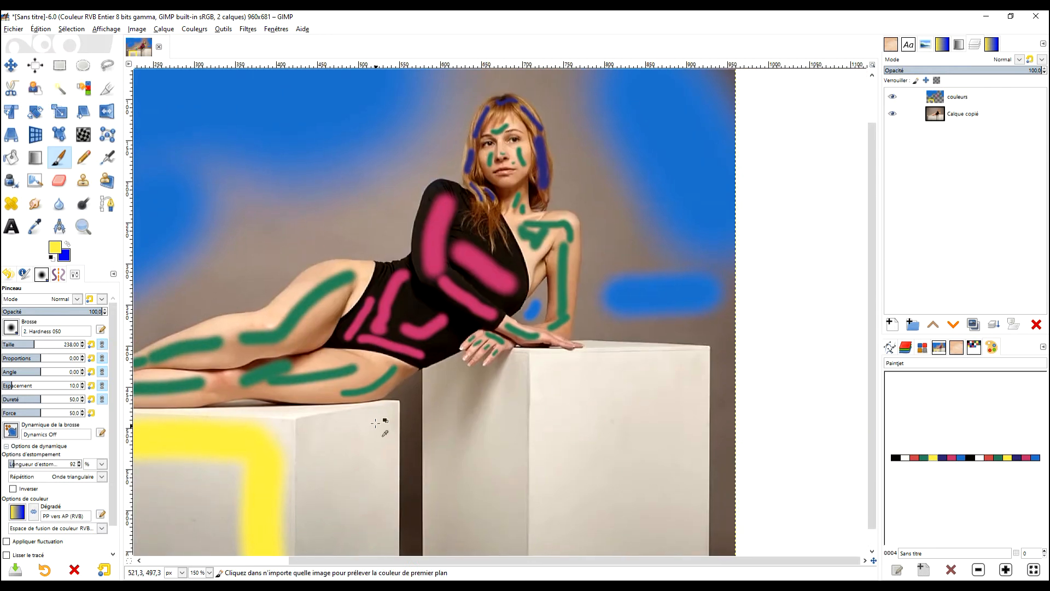
{"action": "mouse_move", "coordinate": [274, 428]}
{"action": "left_mouse_down"}
{"action": "mouse_move", "coordinate": [258, 468]}
{"action": "mouse_move", "coordinate": [336, 450]}
{"action": "left_mouse_up"}
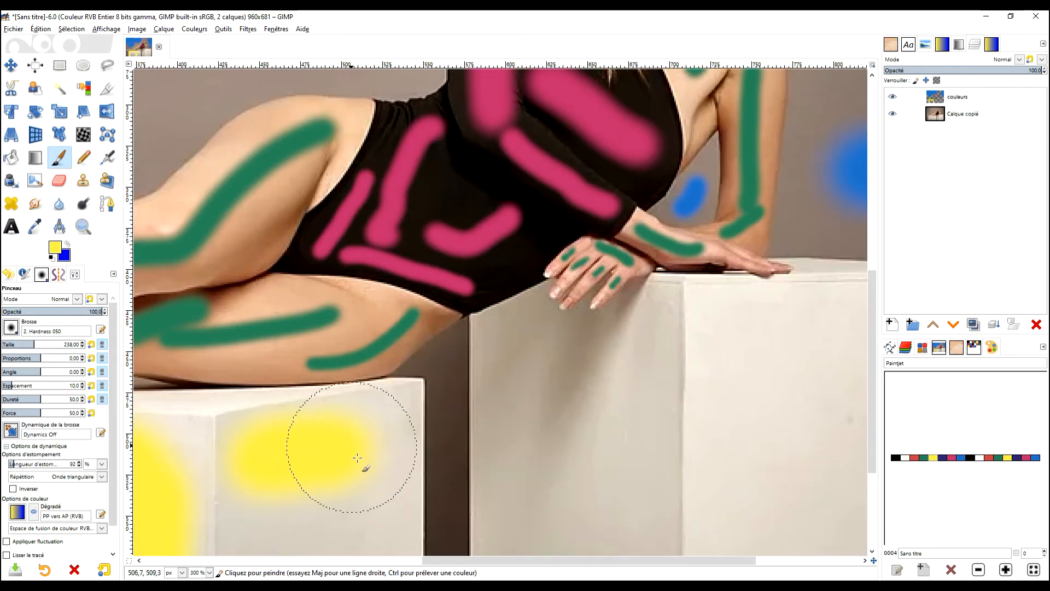
Step: Paint a large yellow patch and an angled yellow stroke around the upper right corner of the right block's front face
{"action": "scroll", "coordinate": [352, 449], "scroll_direction": "down", "scroll_amount": 3, "text": "ctrl"}
{"action": "mouse_move", "coordinate": [405, 366]}
{"action": "left_mouse_down"}
{"action": "mouse_move", "coordinate": [488, 376]}
{"action": "mouse_move", "coordinate": [480, 398]}
{"action": "left_mouse_up"}
{"action": "scroll", "coordinate": [481, 399], "scroll_direction": "up", "scroll_amount": 4, "text": "ctrl"}
{"action": "left_click_drag", "start_coordinate": [526, 228], "coordinate": [568, 427]}
{"action": "mouse_move", "coordinate": [418, 339]}
{"action": "left_mouse_down"}
{"action": "mouse_move", "coordinate": [604, 345]}
{"action": "mouse_move", "coordinate": [603, 518]}
{"action": "left_mouse_up"}
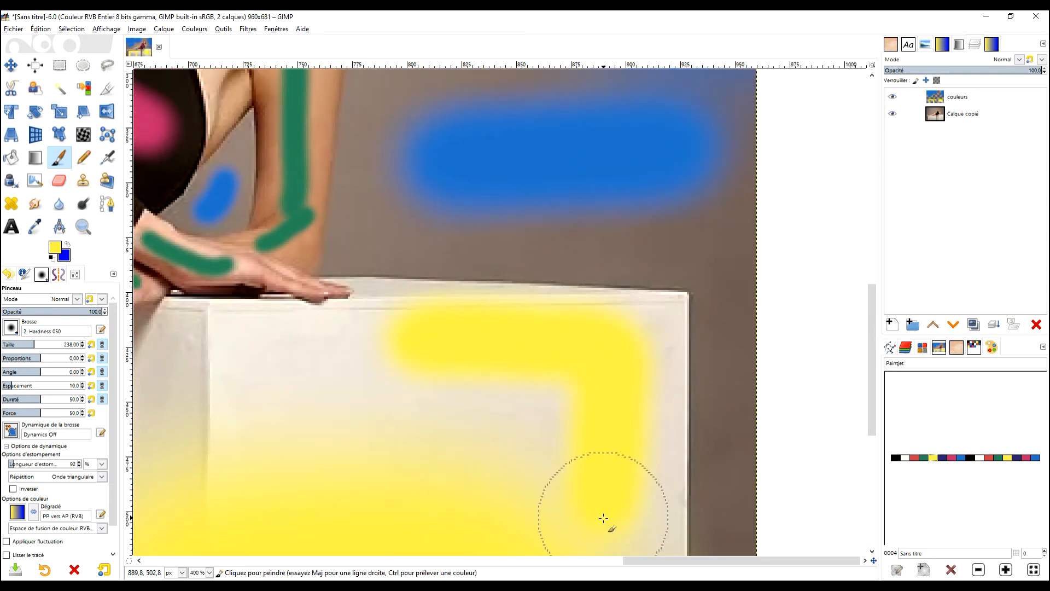
Step: Paint a vertical yellow stroke down the side face of the right block
{"action": "scroll", "coordinate": [603, 518], "scroll_direction": "down", "scroll_amount": 4, "text": "ctrl"}
{"action": "scroll", "coordinate": [614, 352], "scroll_direction": "up", "scroll_amount": 3, "text": "ctrl"}
{"action": "left_click", "coordinate": [521, 304]}
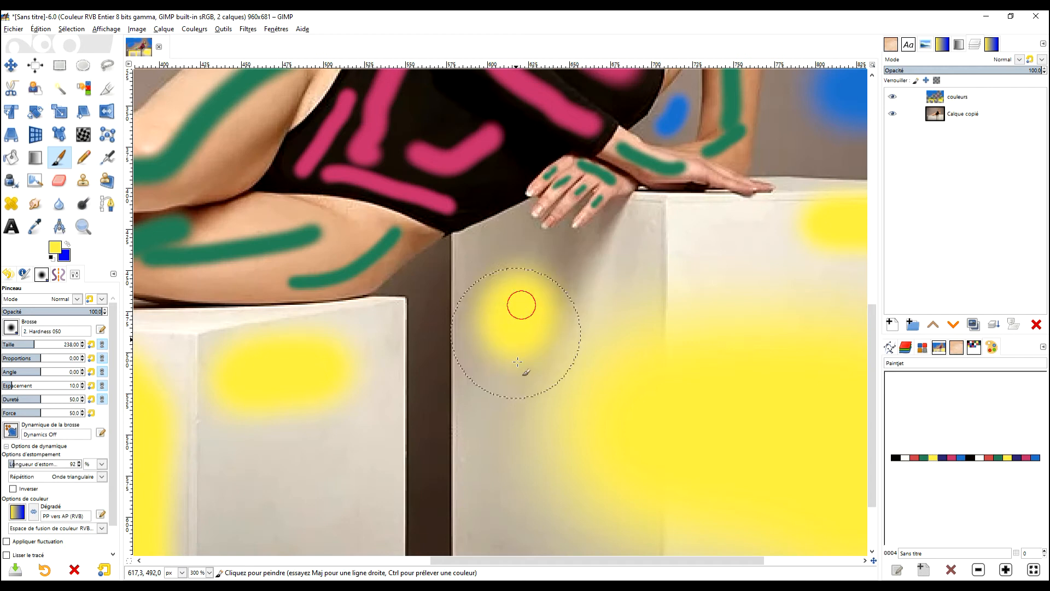
{"action": "left_click_drag", "start_coordinate": [515, 333], "coordinate": [534, 525]}
{"action": "scroll", "coordinate": [534, 524], "scroll_direction": "down", "scroll_amount": 3, "text": "ctrl"}
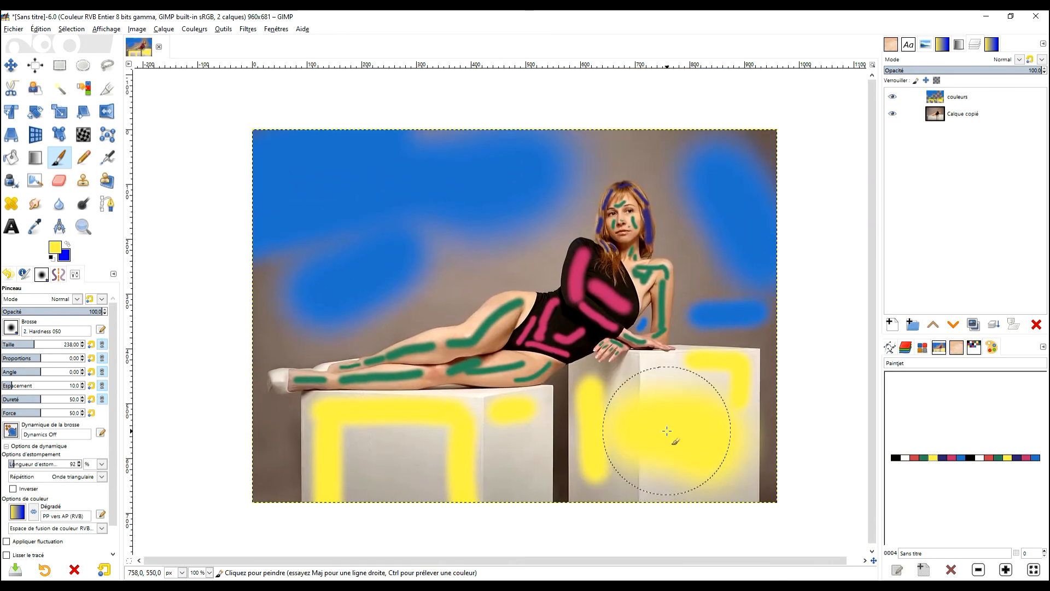
{"action": "left_click_drag", "start_coordinate": [693, 385], "coordinate": [696, 403]}
Step: Preview the Recolorize 20130115 filter in G'MIC-Qt and close it without applying
{"action": "left_click", "coordinate": [248, 28]}
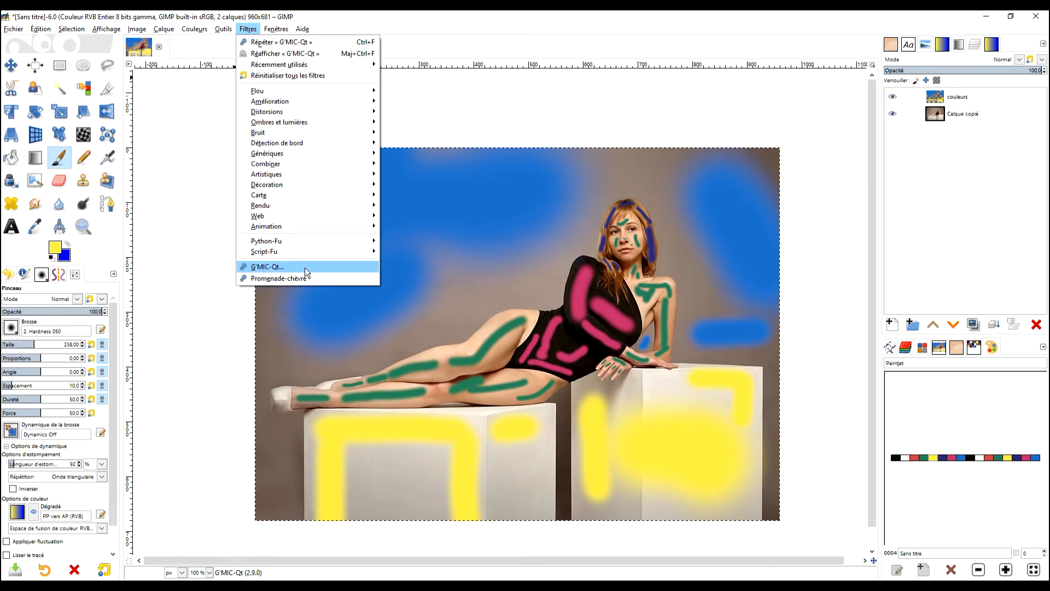
{"action": "left_click", "coordinate": [307, 267]}
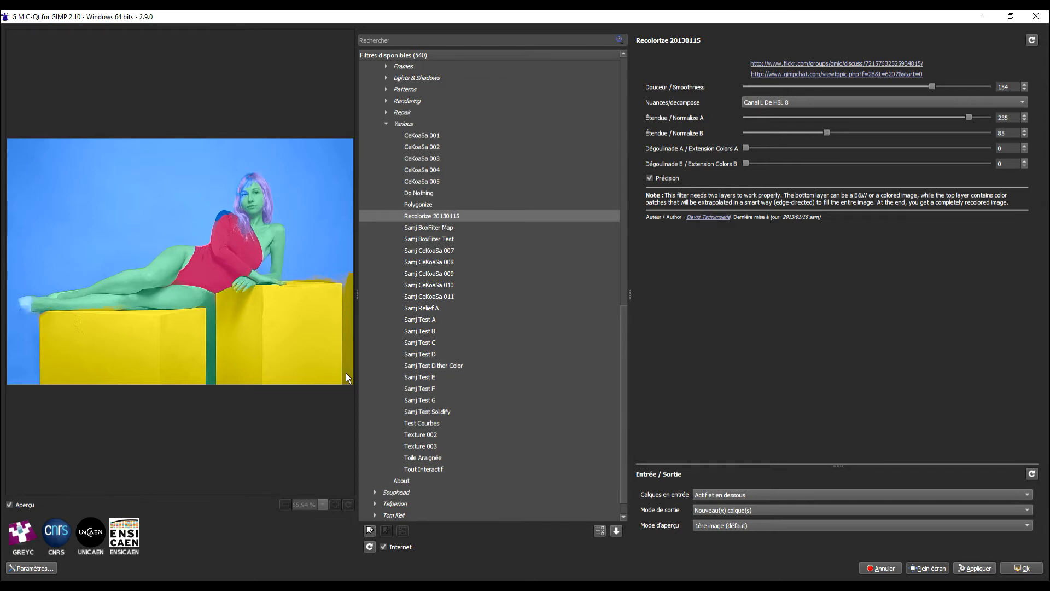
{"action": "left_click", "coordinate": [1035, 15]}
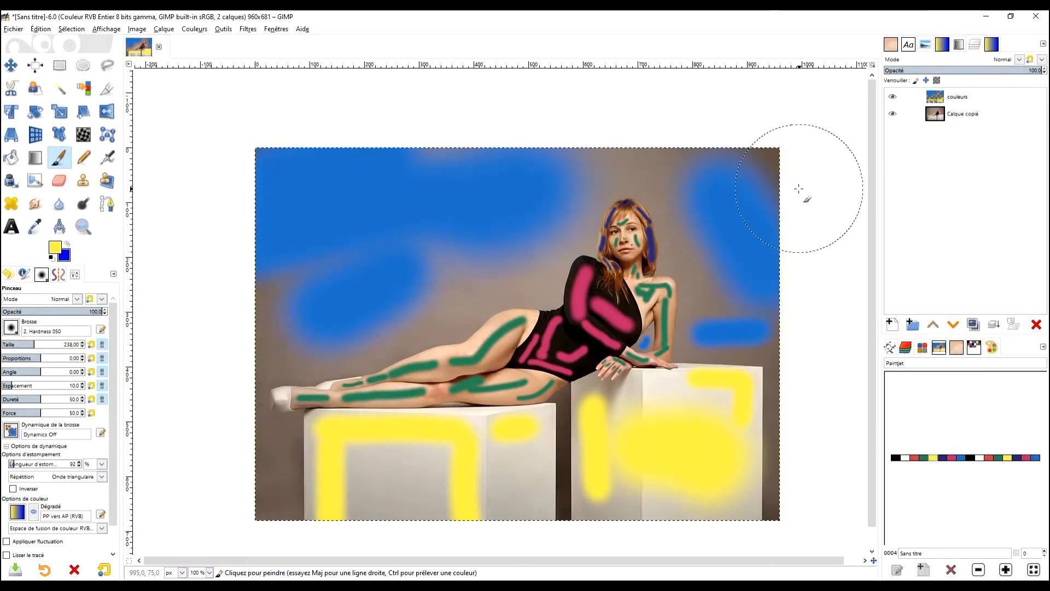
Step: Switch the painting colour to the palette's background blue for the strip beside the right block
{"action": "left_click_drag", "start_coordinate": [737, 287], "coordinate": [663, 160]}
{"action": "scroll", "coordinate": [691, 201], "scroll_direction": "up", "scroll_amount": 2}
{"action": "left_click_drag", "start_coordinate": [725, 321], "coordinate": [685, 176]}
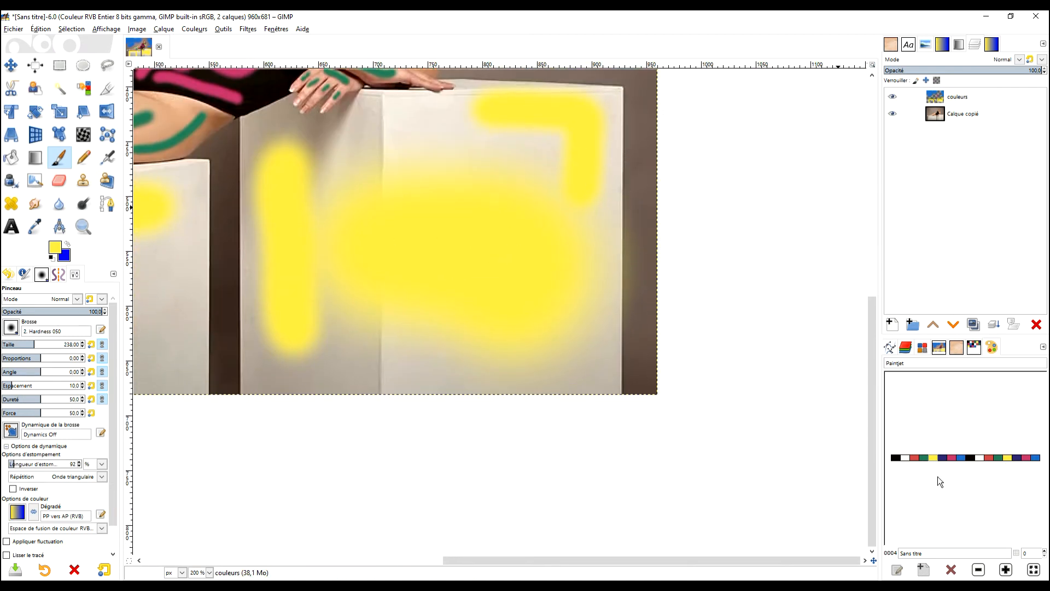
{"action": "left_click", "coordinate": [1037, 457]}
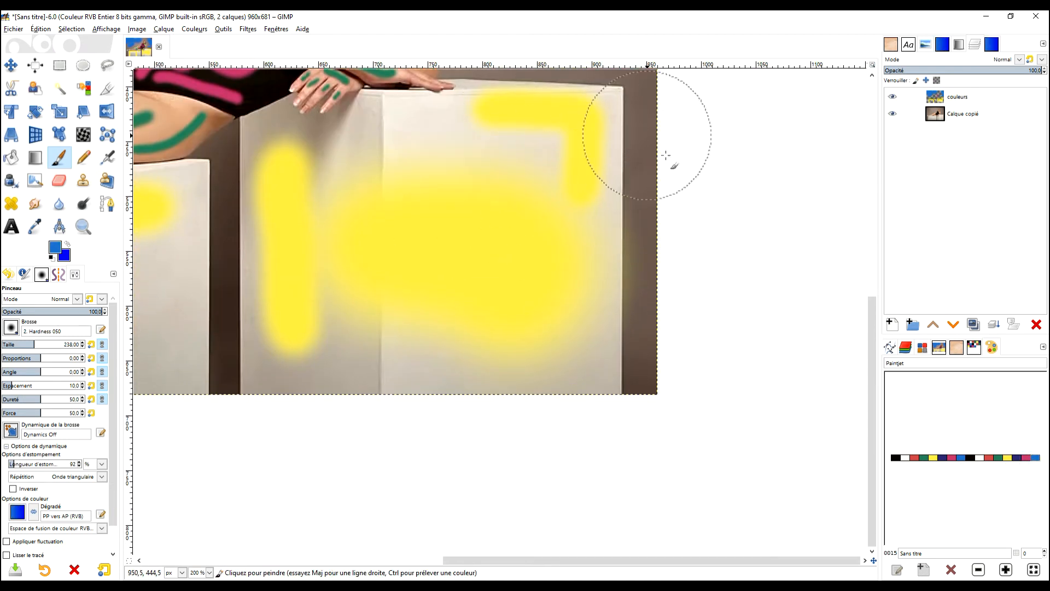
{"action": "scroll", "coordinate": [616, 110], "scroll_direction": "up", "scroll_amount": 2}
{"action": "scroll", "coordinate": [614, 102], "scroll_direction": "down", "scroll_amount": 4}
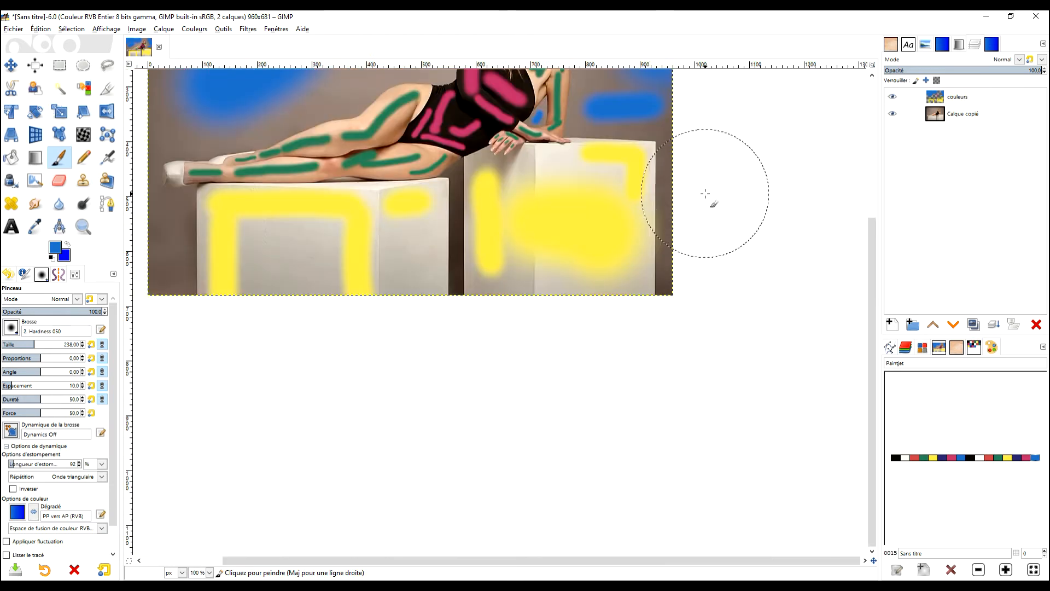
{"action": "left_click", "coordinate": [664, 166], "text": "shift"}
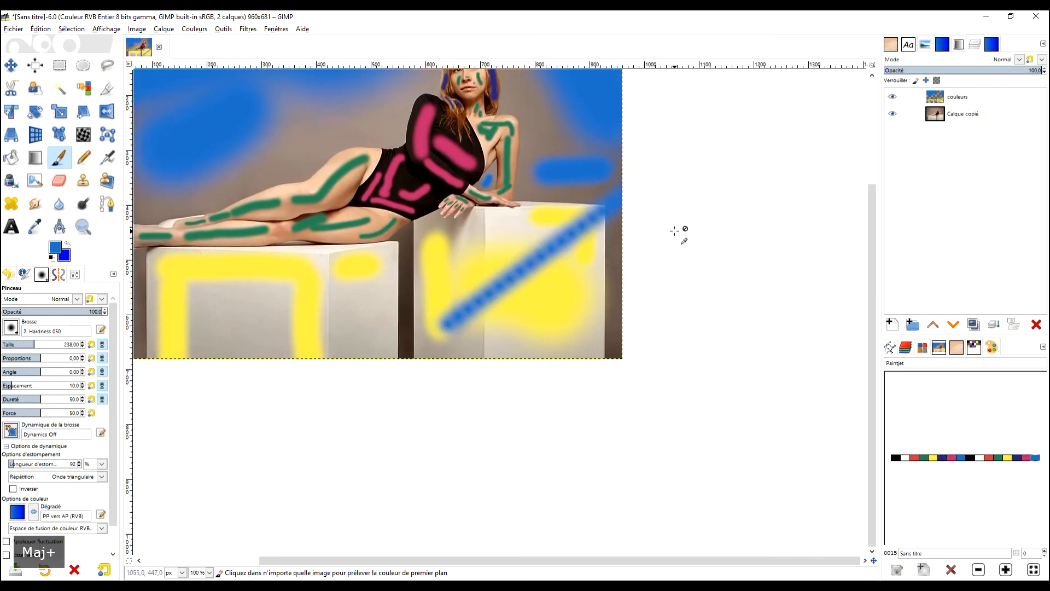
{"action": "key", "text": "ctrl+z"}
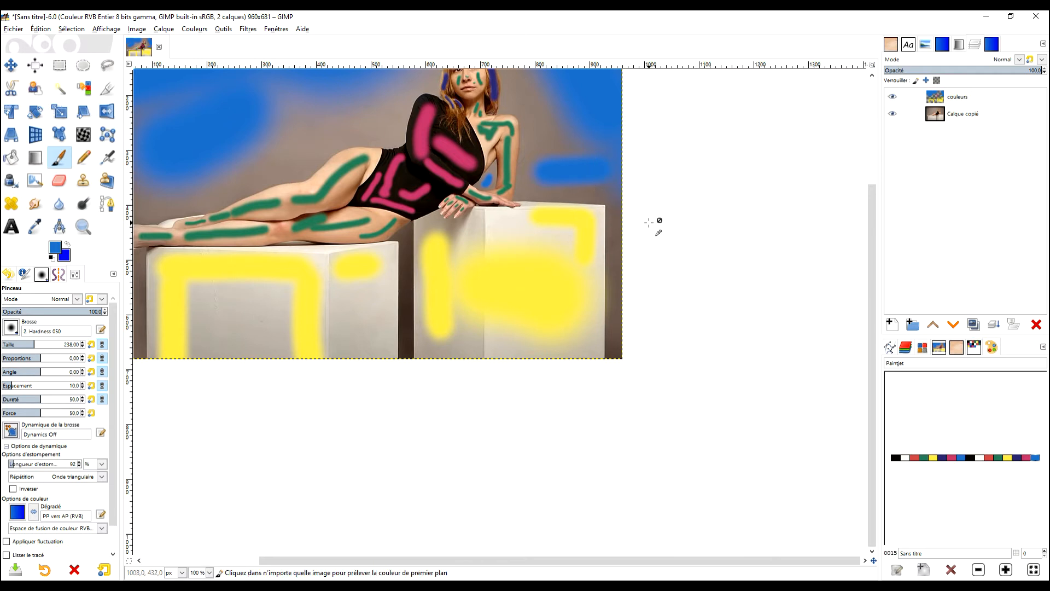
Step: Paint a blue stroke down the narrow background strip between the right block and the photo's right edge
{"action": "scroll", "coordinate": [629, 273], "scroll_direction": "up", "scroll_amount": 3}
{"action": "mouse_move", "coordinate": [571, 169]}
{"action": "left_mouse_down"}
{"action": "mouse_move", "coordinate": [557, 396]}
{"action": "mouse_move", "coordinate": [573, 546]}
{"action": "left_mouse_up"}
{"action": "scroll", "coordinate": [392, 114], "scroll_direction": "down", "scroll_amount": 2}
Step: Sample the dark blue from the hair marks and paint over the crown and parting of the hair
{"action": "left_click_drag", "start_coordinate": [372, 113], "coordinate": [670, 482]}
{"action": "scroll", "coordinate": [664, 338], "scroll_direction": "up", "scroll_amount": 4}
{"action": "left_click_drag", "start_coordinate": [440, 142], "coordinate": [685, 270]}
{"action": "key", "text": "ctrl"}
{"action": "left_click", "coordinate": [655, 241], "text": "ctrl"}
{"action": "scroll", "coordinate": [682, 262], "scroll_direction": "up", "scroll_amount": 3}
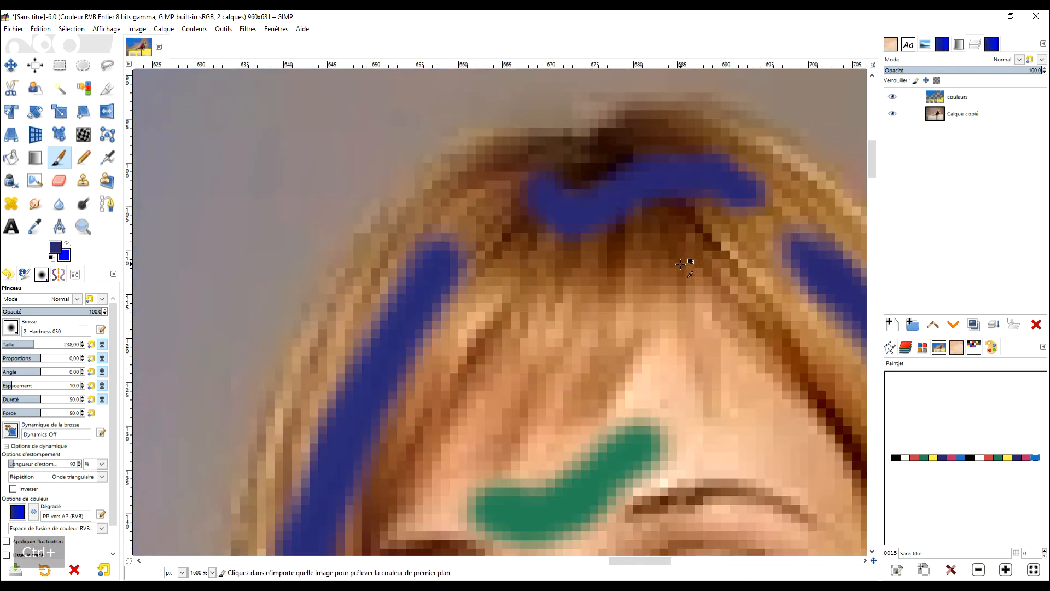
{"action": "mouse_move", "coordinate": [525, 197]}
{"action": "left_mouse_down"}
{"action": "mouse_move", "coordinate": [720, 151]}
{"action": "mouse_move", "coordinate": [733, 168]}
{"action": "mouse_move", "coordinate": [515, 300]}
{"action": "mouse_move", "coordinate": [494, 344]}
{"action": "left_mouse_up"}
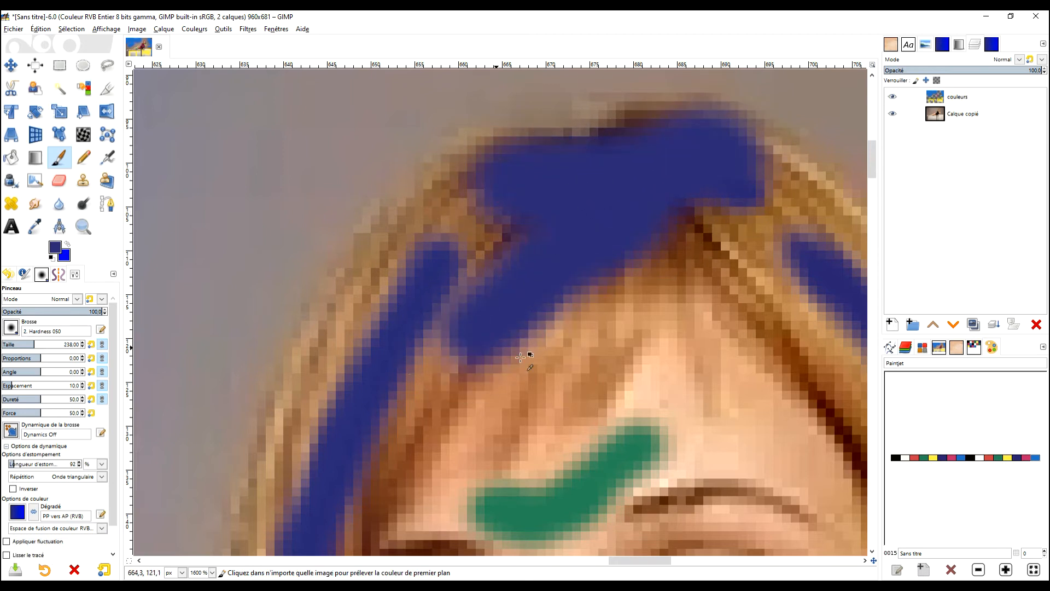
Step: Sample the pink from the bodysuit marks and paint a curved stroke around the top of the sleeve's shoulder
{"action": "scroll", "coordinate": [537, 307], "scroll_direction": "down", "scroll_amount": 3}
{"action": "left_click_drag", "start_coordinate": [479, 536], "coordinate": [549, 246]}
{"action": "scroll", "coordinate": [549, 246], "scroll_direction": "down", "scroll_amount": 4}
{"action": "scroll", "coordinate": [469, 310], "scroll_direction": "up", "scroll_amount": 5}
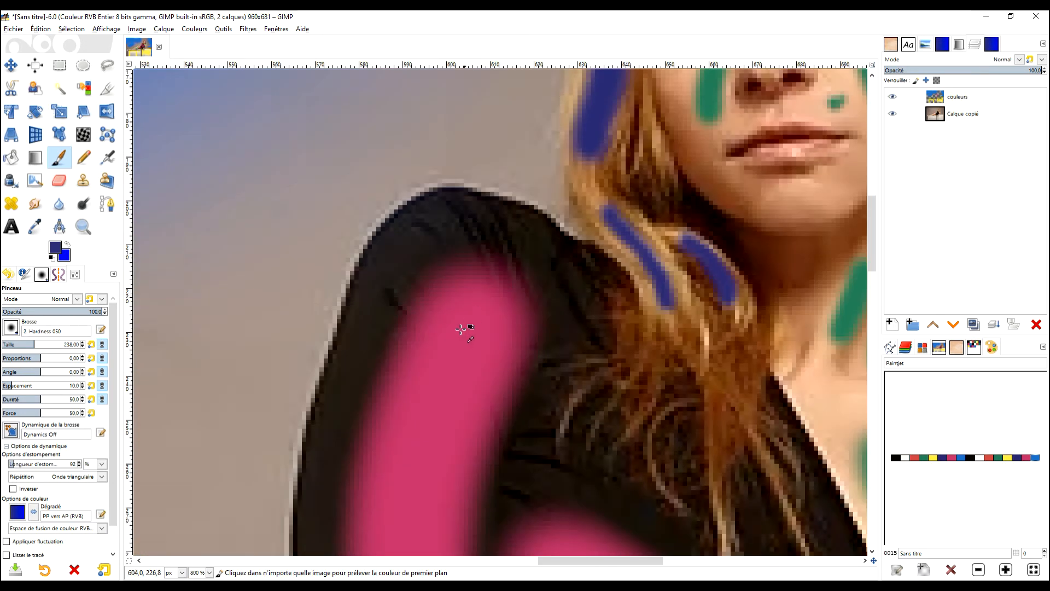
{"action": "left_click", "coordinate": [462, 339], "text": "ctrl"}
{"action": "scroll", "coordinate": [490, 249], "scroll_direction": "up", "scroll_amount": 3}
{"action": "mouse_move", "coordinate": [586, 225]}
{"action": "left_mouse_down"}
{"action": "mouse_move", "coordinate": [510, 139]}
{"action": "mouse_move", "coordinate": [403, 107]}
{"action": "mouse_move", "coordinate": [347, 120]}
{"action": "mouse_move", "coordinate": [245, 222]}
{"action": "left_mouse_up"}
{"action": "scroll", "coordinate": [436, 314], "scroll_direction": "down", "scroll_amount": 2}
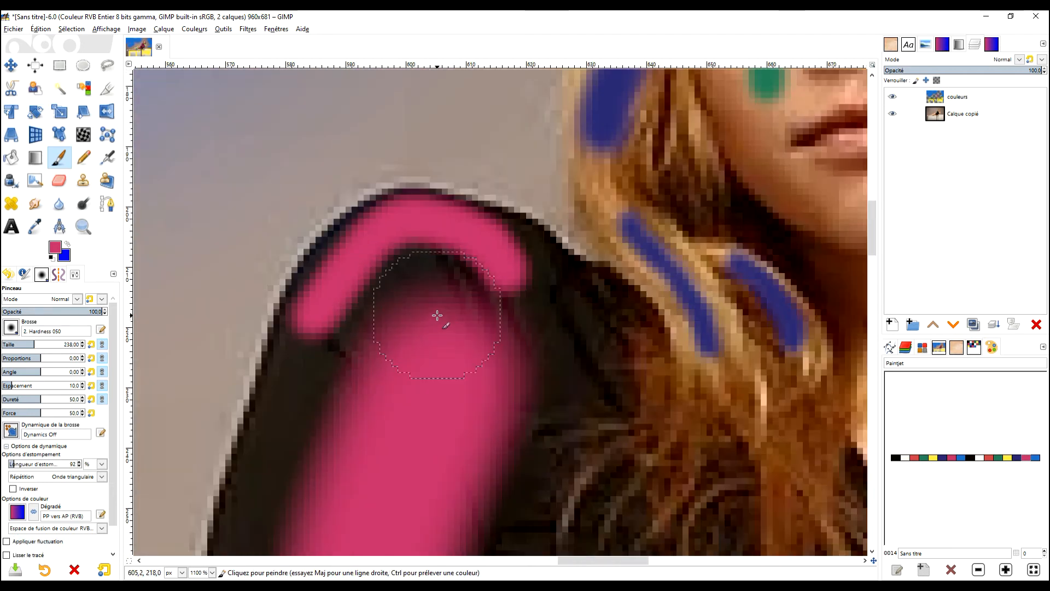
{"action": "left_click_drag", "start_coordinate": [507, 274], "coordinate": [544, 347]}
Step: Paint a pink stroke down the outer edge of the bodysuit's upper sleeve
{"action": "scroll", "coordinate": [485, 335], "scroll_direction": "down", "scroll_amount": 2}
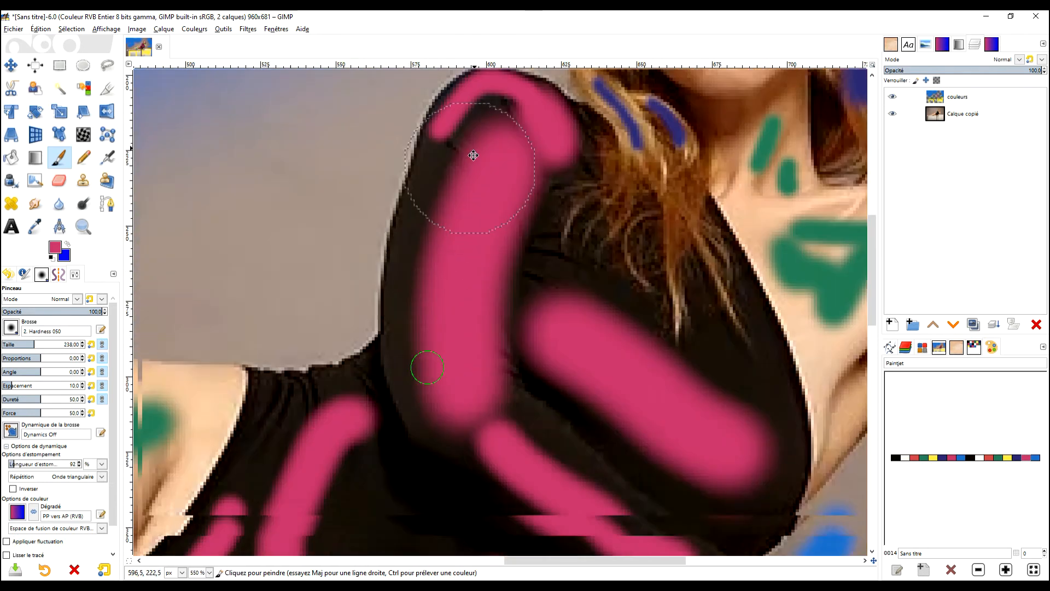
{"action": "scroll", "coordinate": [469, 146], "scroll_direction": "up", "scroll_amount": 2}
{"action": "mouse_move", "coordinate": [458, 110]}
{"action": "left_mouse_down"}
{"action": "mouse_move", "coordinate": [410, 226]}
{"action": "mouse_move", "coordinate": [365, 391]}
{"action": "mouse_move", "coordinate": [350, 443]}
{"action": "left_mouse_up"}
{"action": "scroll", "coordinate": [470, 404], "scroll_direction": "down", "scroll_amount": 2}
{"action": "scroll", "coordinate": [478, 403], "scroll_direction": "down", "scroll_amount": 4}
{"action": "scroll", "coordinate": [547, 246], "scroll_direction": "up", "scroll_amount": 1}
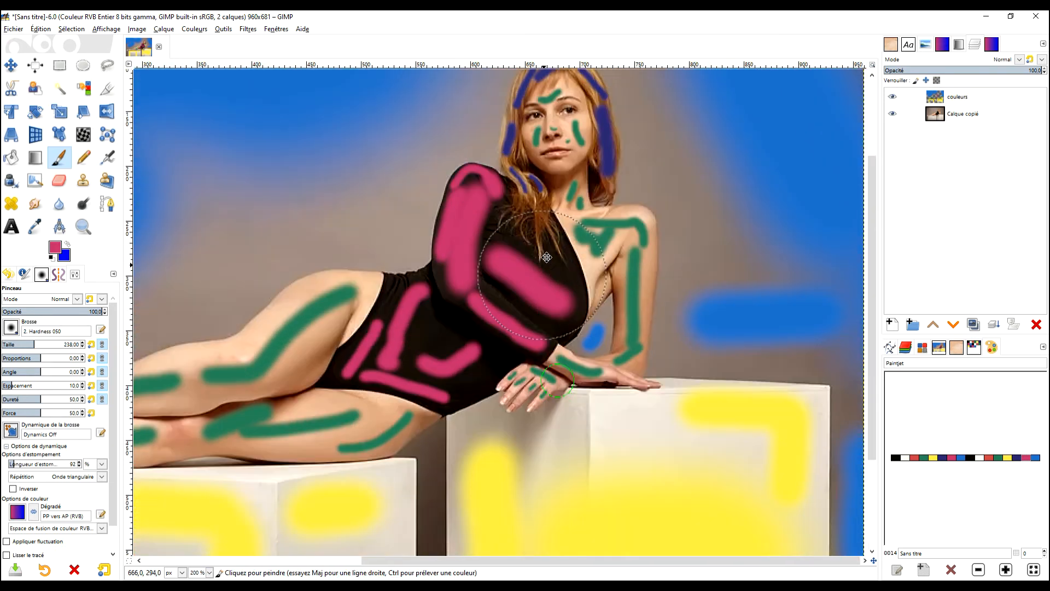
{"action": "scroll", "coordinate": [590, 173], "scroll_direction": "down", "scroll_amount": 1}
Step: Open the Recolorize 20130115 filter in G'MIC-Qt, compare Nuances/decompose modes Canal Y De YUV, Origine and Canal L De LCH, and choose Canal K De CMYK
{"action": "left_click", "coordinate": [247, 29]}
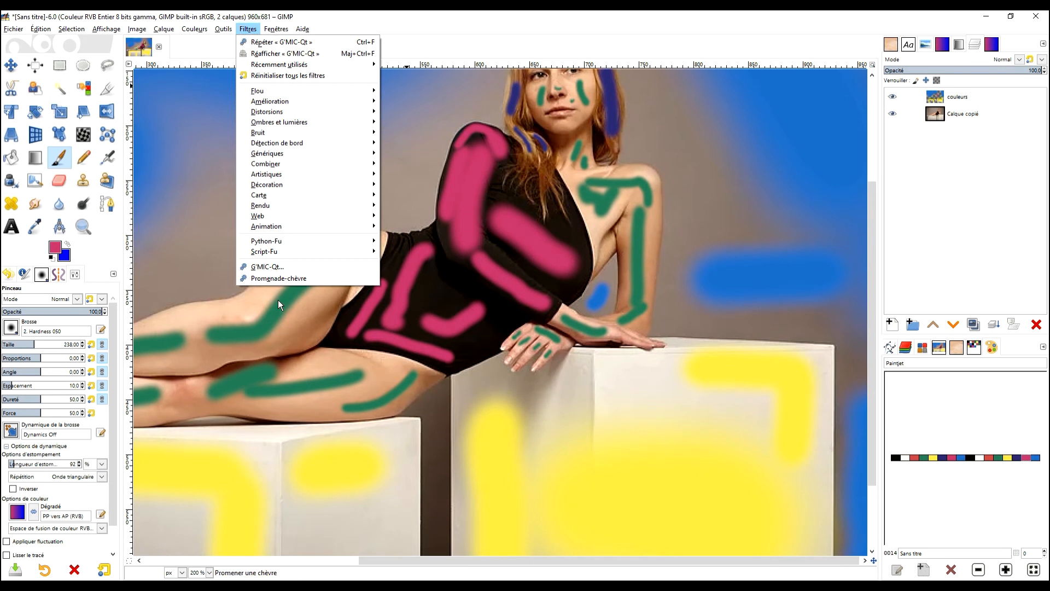
{"action": "left_click", "coordinate": [296, 277]}
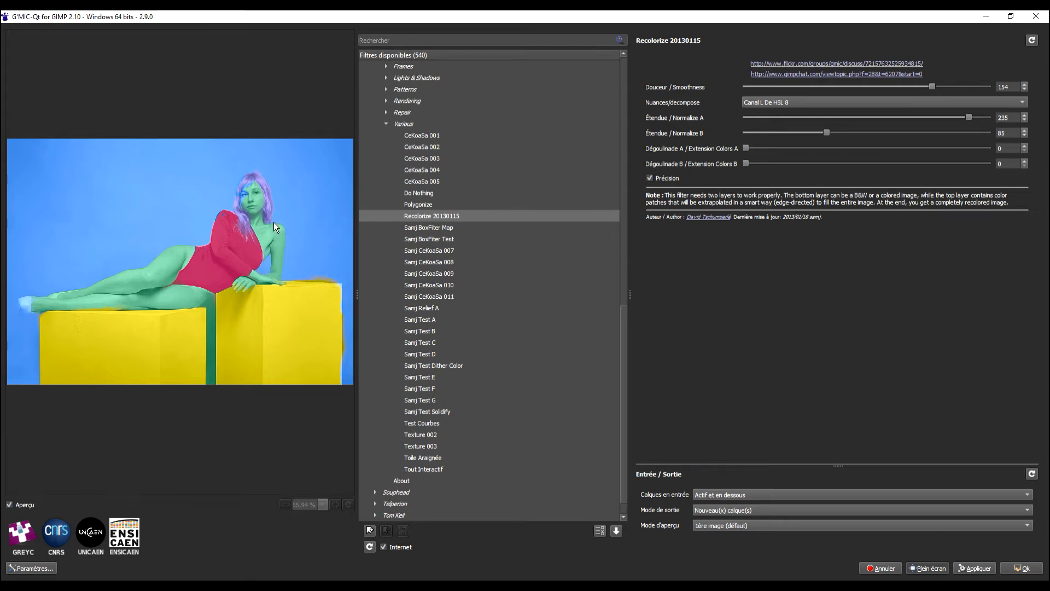
{"action": "left_click", "coordinate": [782, 103]}
{"action": "left_click", "coordinate": [780, 94]}
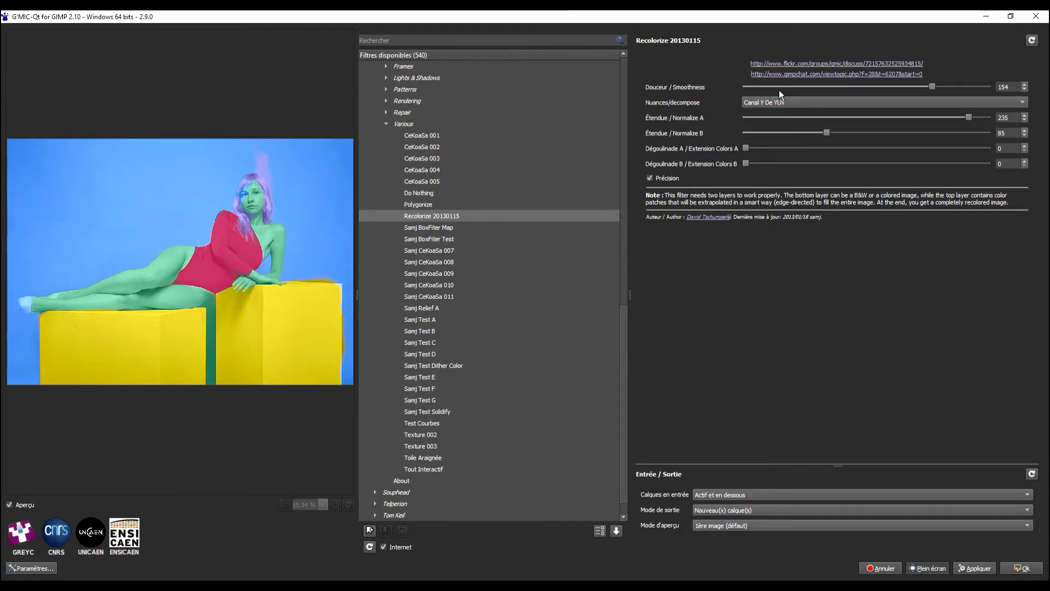
{"action": "key", "text": "Up"}
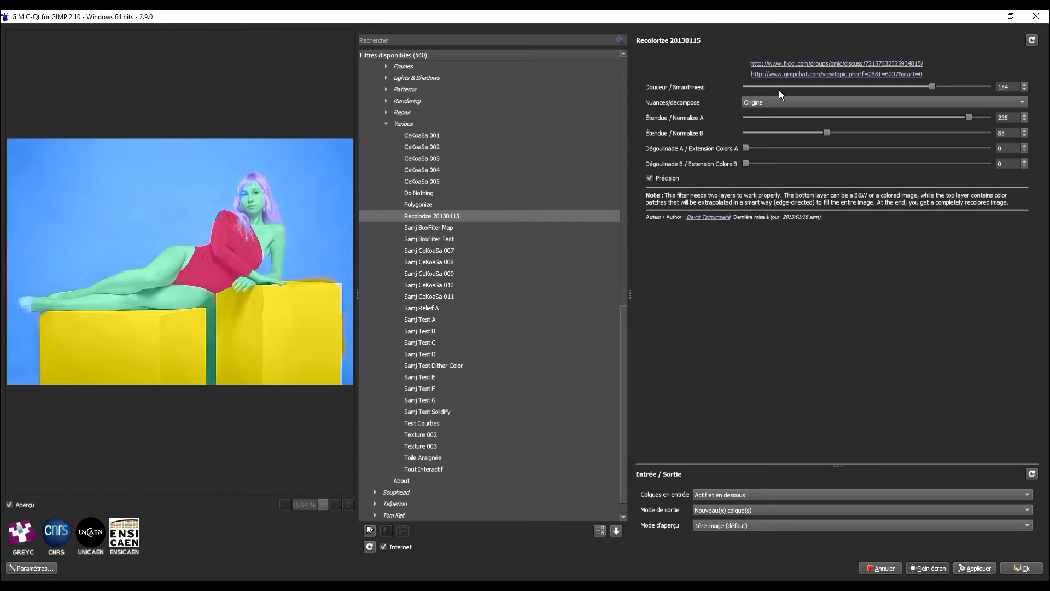
{"action": "key", "text": "Down"}
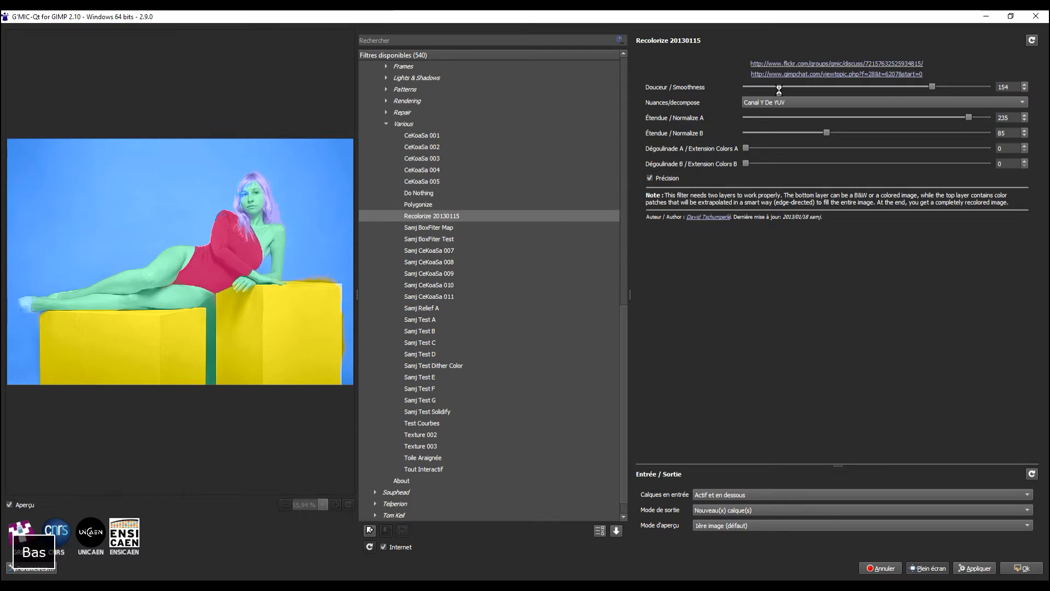
{"action": "key", "text": "Down"}
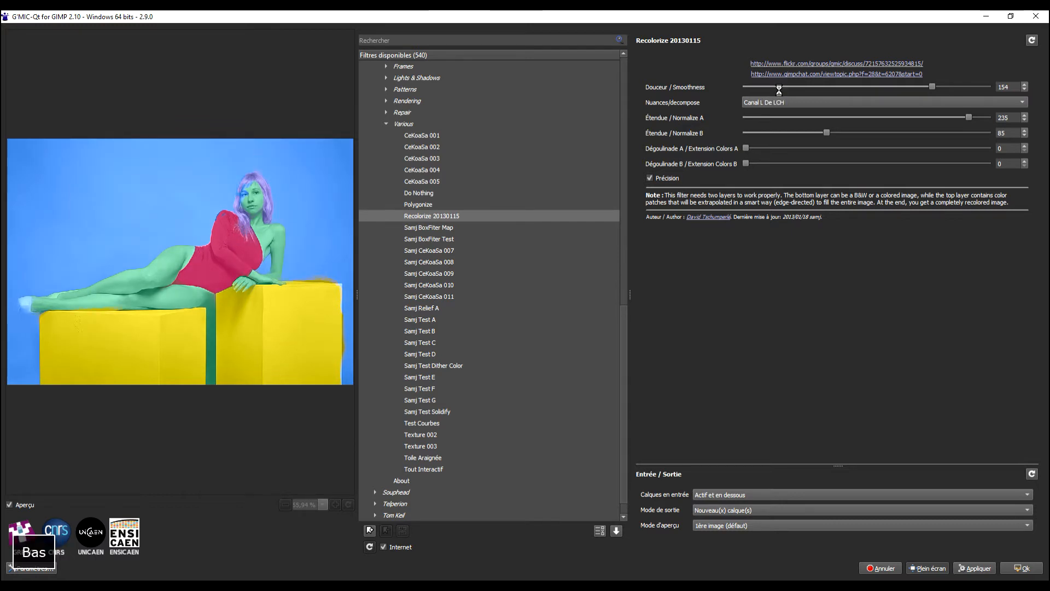
{"action": "key", "text": "Down"}
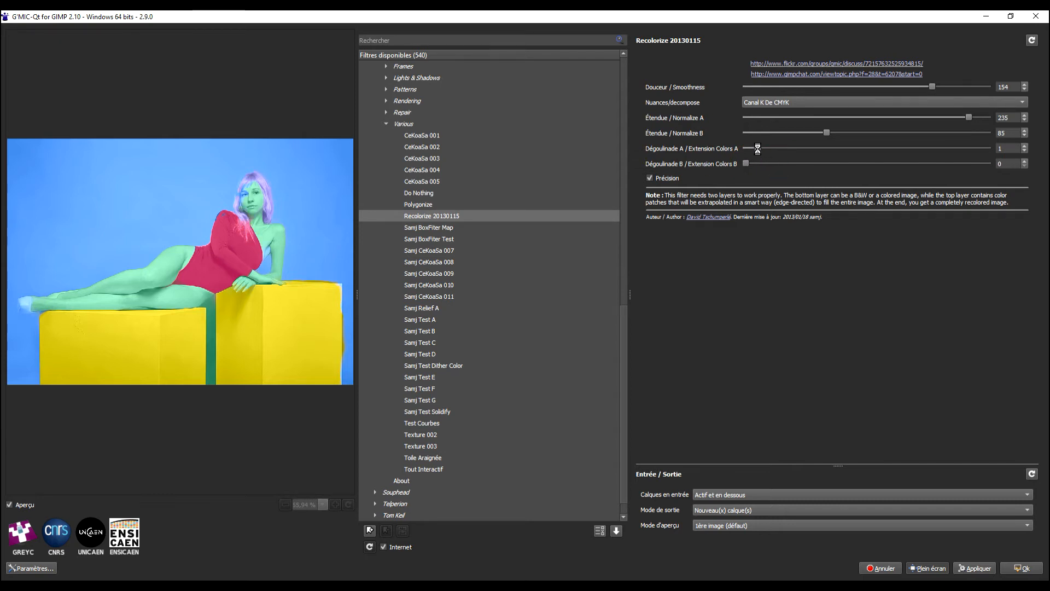
Step: Set Recolorize's Dégoulinade B to 0.38, Dégoulinade A to 1 and Étendue B to 68, and apply the filter as a new layer
{"action": "mouse_move", "coordinate": [759, 147]}
{"action": "left_mouse_down"}
{"action": "mouse_move", "coordinate": [727, 148]}
{"action": "mouse_move", "coordinate": [755, 166]}
{"action": "left_mouse_up"}
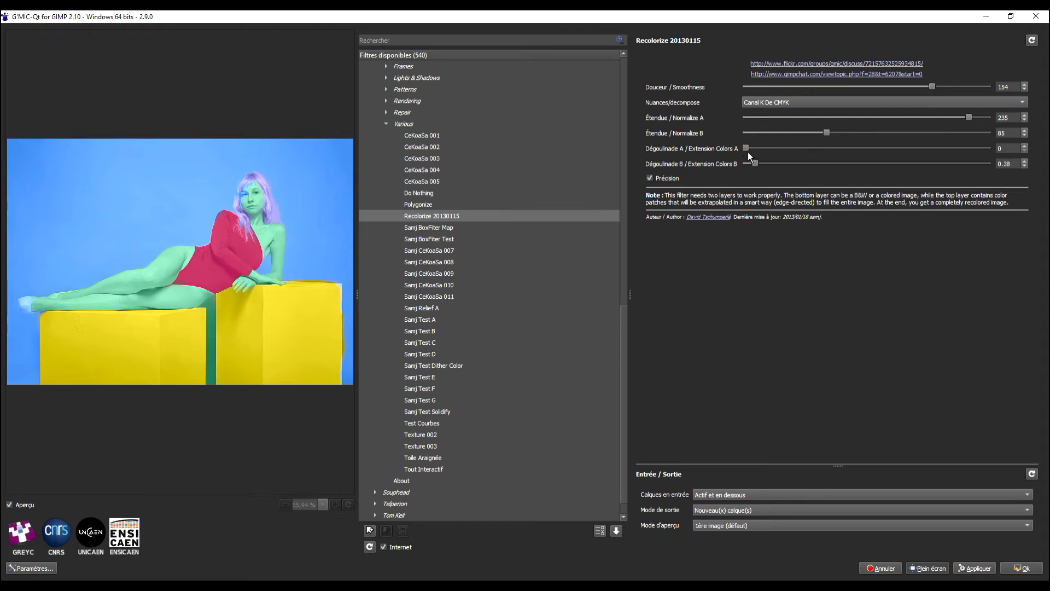
{"action": "left_click_drag", "start_coordinate": [746, 148], "coordinate": [753, 148]}
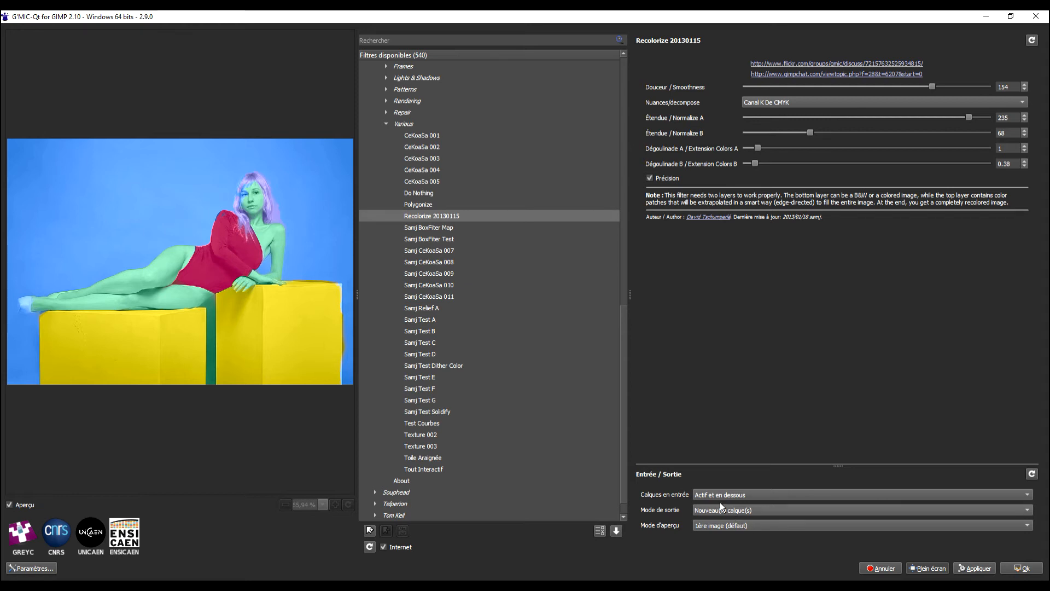
{"action": "left_click", "coordinate": [1027, 567]}
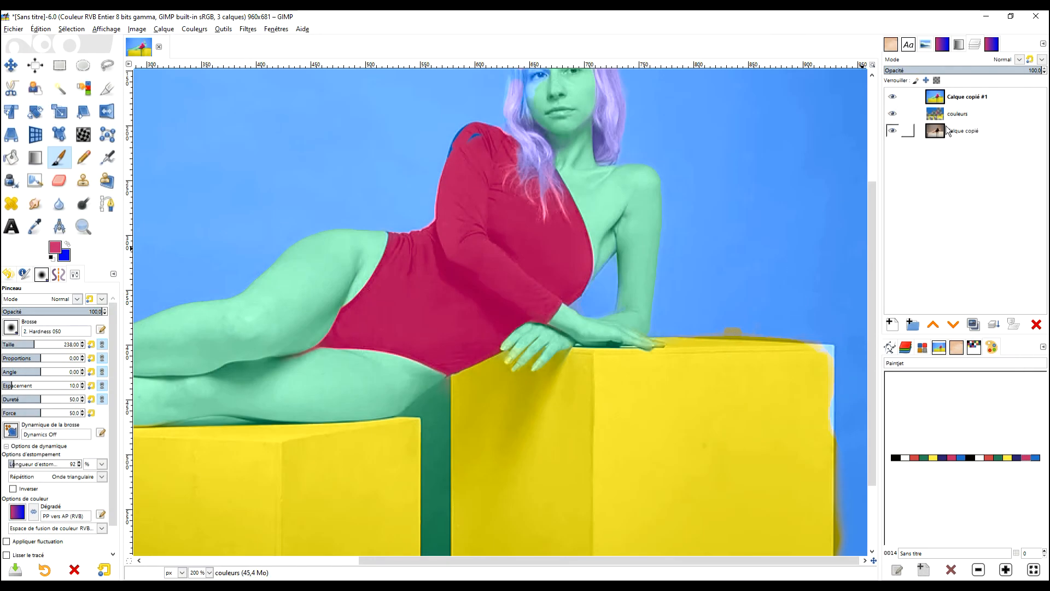
Step: Examine the recoloured result up close around the face, hair and shoulder
{"action": "left_click", "coordinate": [958, 120]}
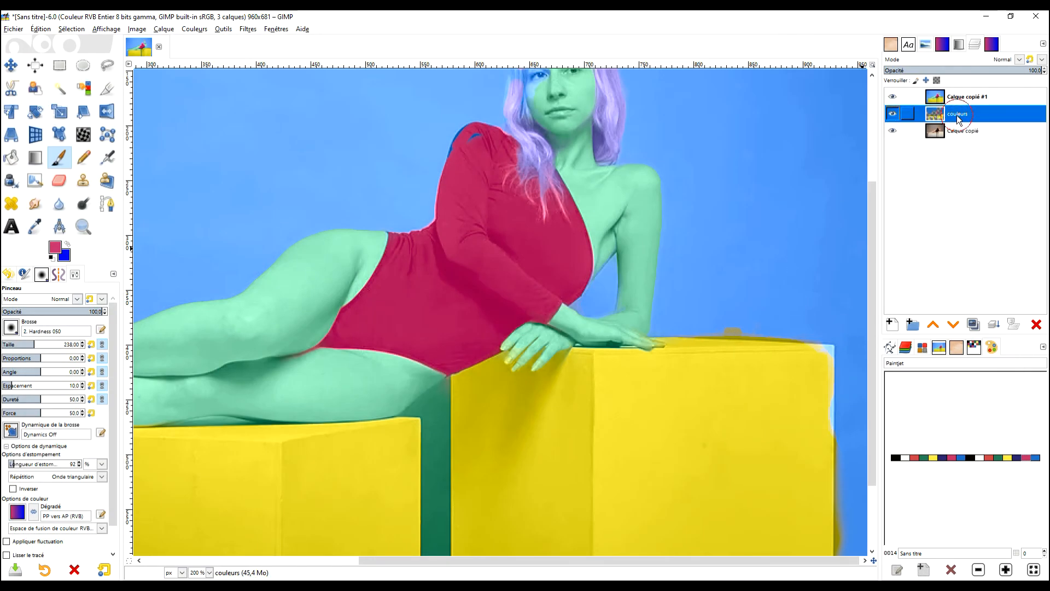
{"action": "left_click", "coordinate": [963, 132]}
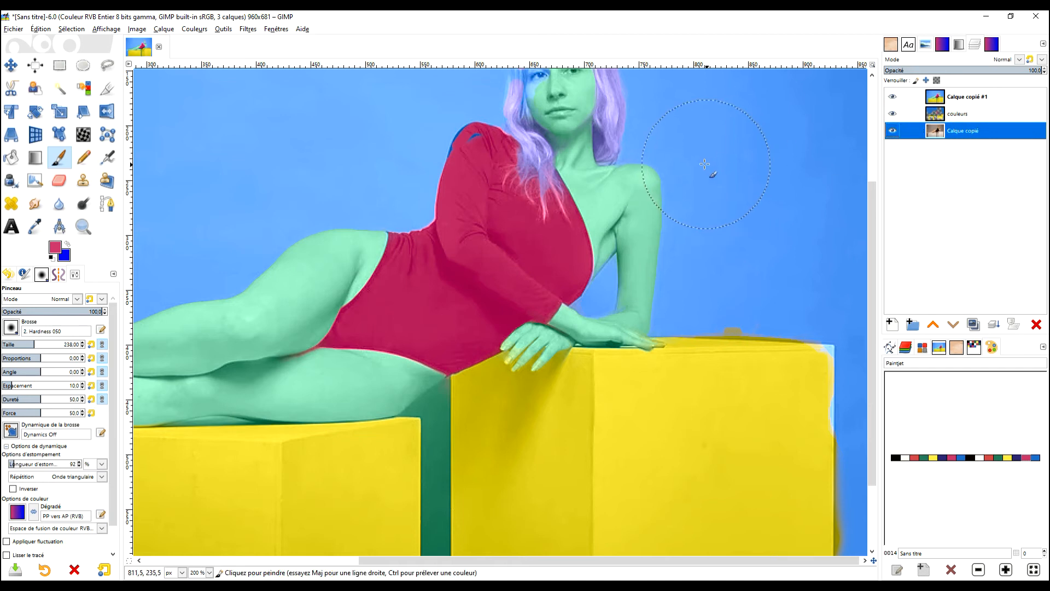
{"action": "scroll", "coordinate": [691, 152], "scroll_direction": "down", "scroll_amount": 3}
{"action": "scroll", "coordinate": [640, 132], "scroll_direction": "up", "scroll_amount": 7}
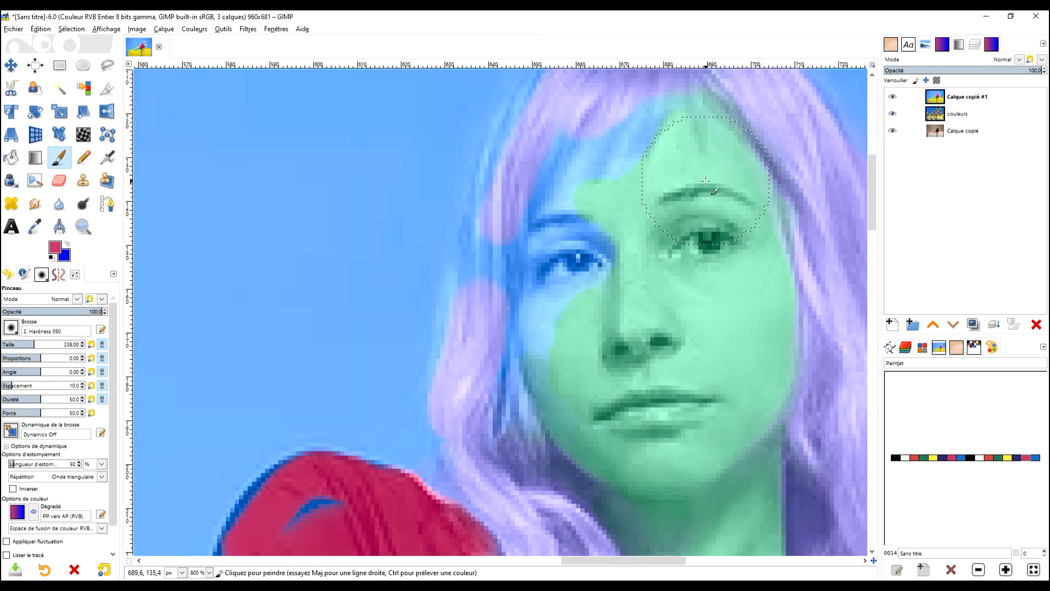
{"action": "scroll", "coordinate": [651, 153], "scroll_direction": "down", "scroll_amount": 3}
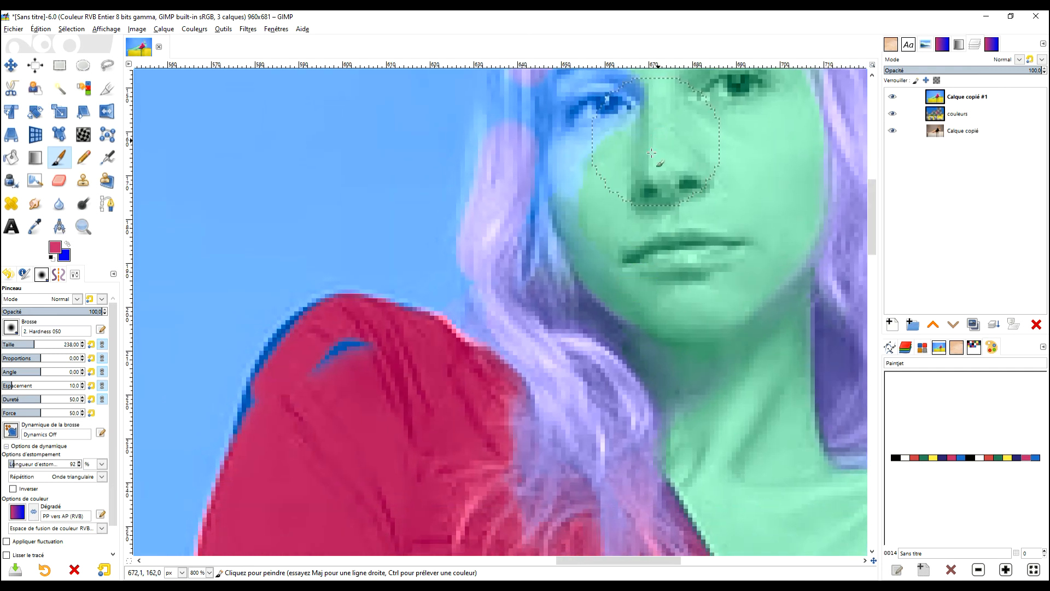
{"action": "scroll", "coordinate": [562, 196], "scroll_direction": "down", "scroll_amount": 2}
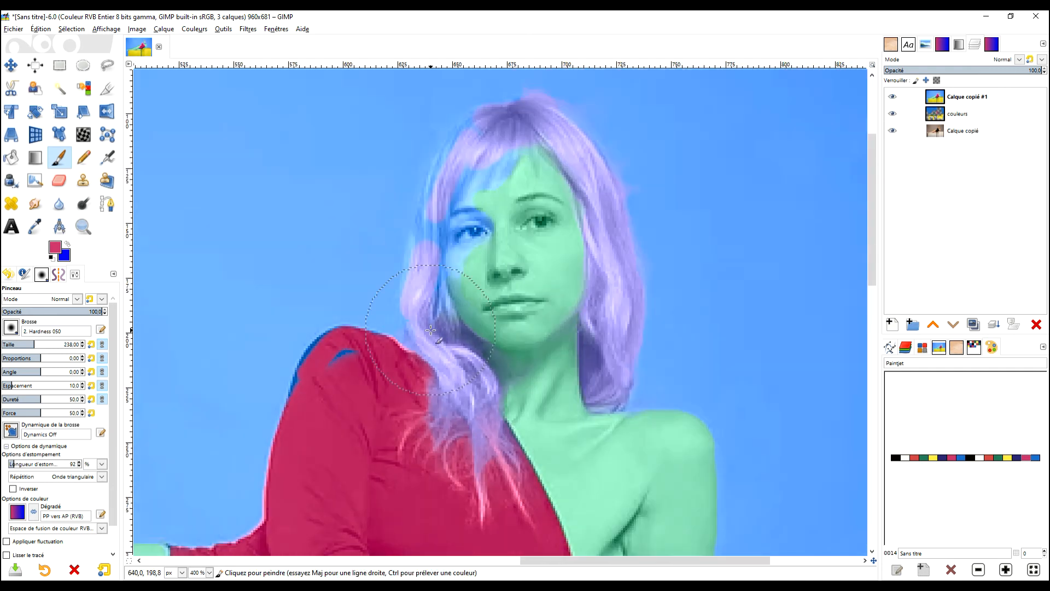
{"action": "left_click_drag", "start_coordinate": [562, 195], "coordinate": [575, 271]}
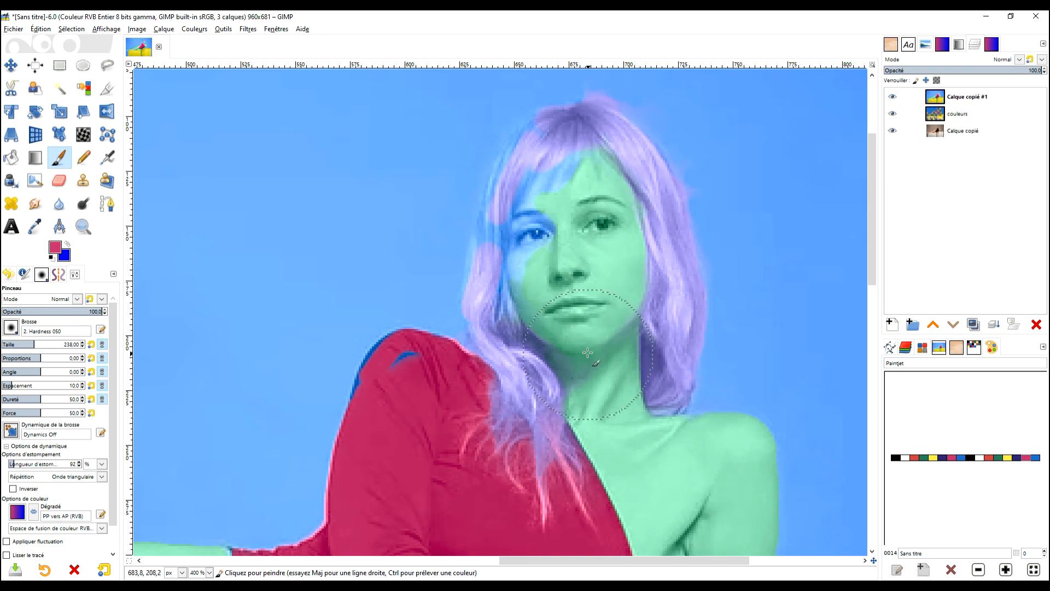
{"action": "scroll", "coordinate": [595, 284], "scroll_direction": "down", "scroll_amount": 3}
{"action": "scroll", "coordinate": [595, 284], "scroll_direction": "down", "scroll_amount": 3}
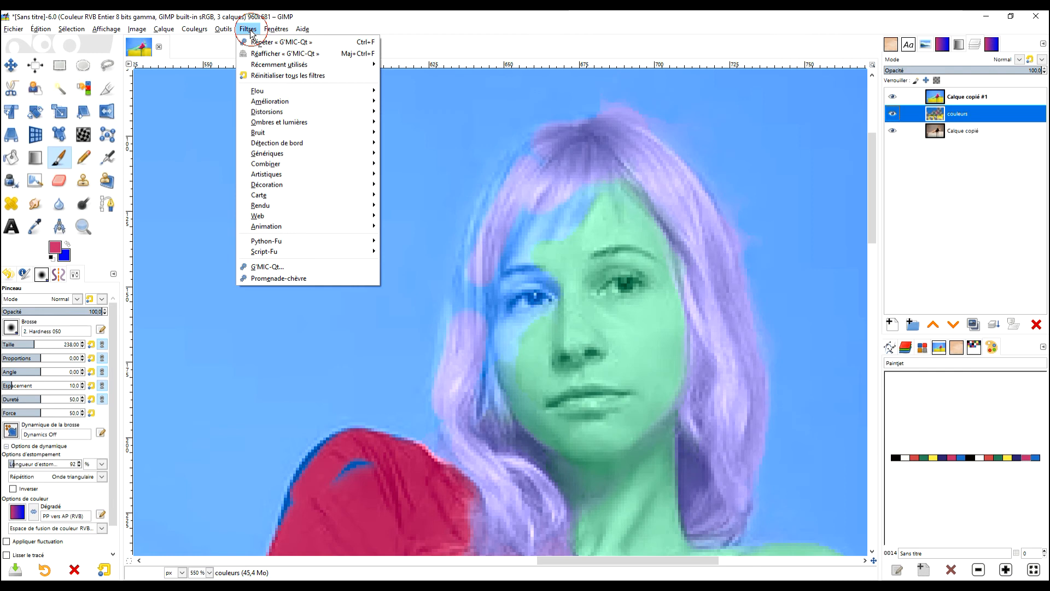
{"action": "left_click", "coordinate": [17, 84]}
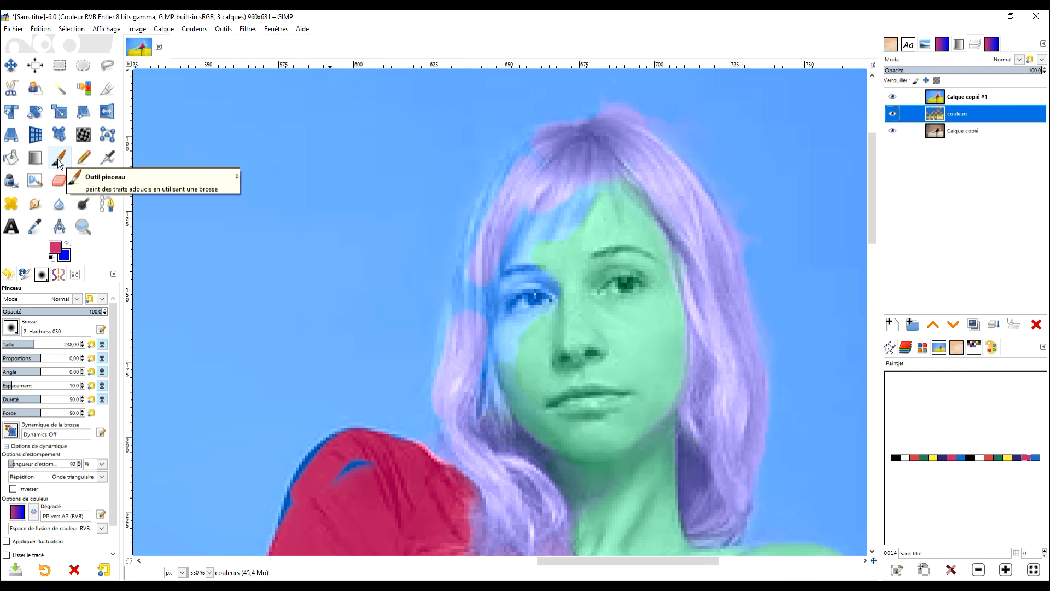
Step: Hide the recoloured layer, sample the green from the skin marks and paint a thin curved stroke on the cheek below the eye's outer corner
{"action": "left_click", "coordinate": [892, 97]}
{"action": "scroll", "coordinate": [566, 219], "scroll_direction": "up", "scroll_amount": 2}
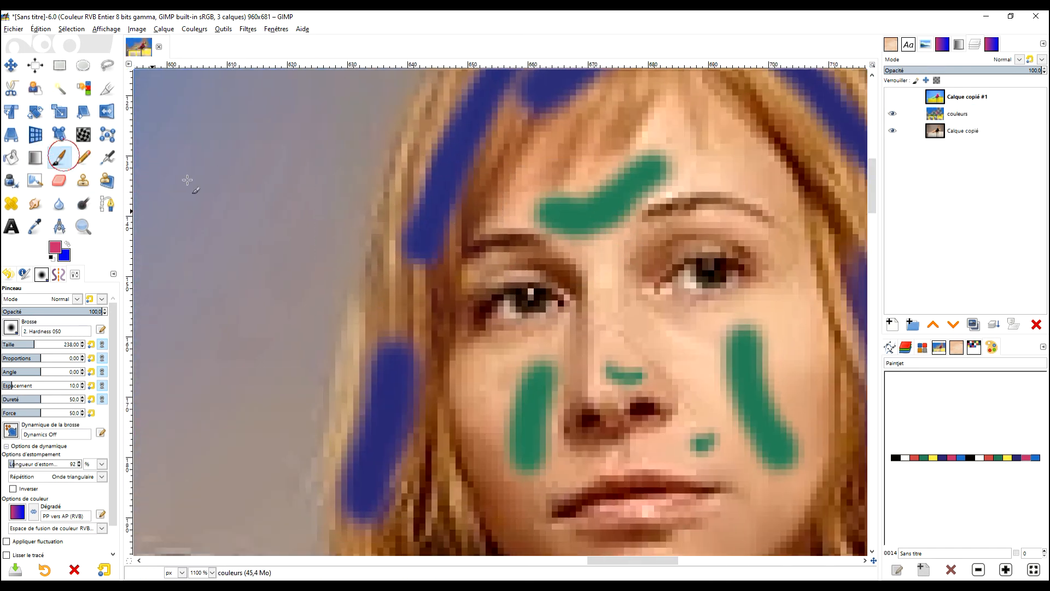
{"action": "left_click", "coordinate": [604, 207], "text": "ctrl"}
{"action": "scroll", "coordinate": [534, 346], "scroll_direction": "down", "scroll_amount": 1}
{"action": "scroll", "coordinate": [492, 383], "scroll_direction": "up", "scroll_amount": 6}
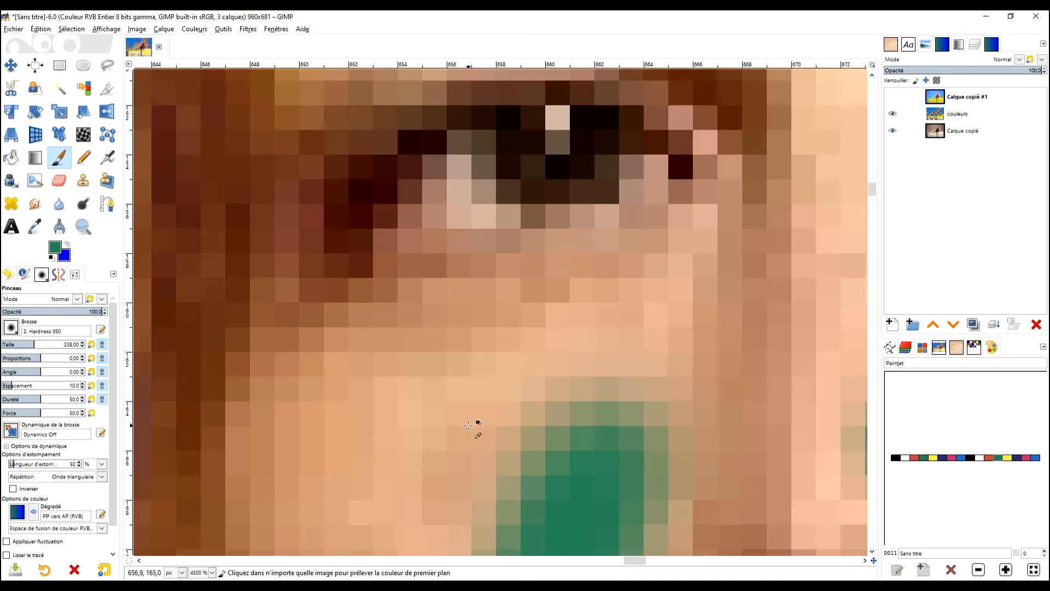
{"action": "left_click", "coordinate": [418, 204]}
{"action": "scroll", "coordinate": [428, 356], "scroll_direction": "down", "scroll_amount": 7}
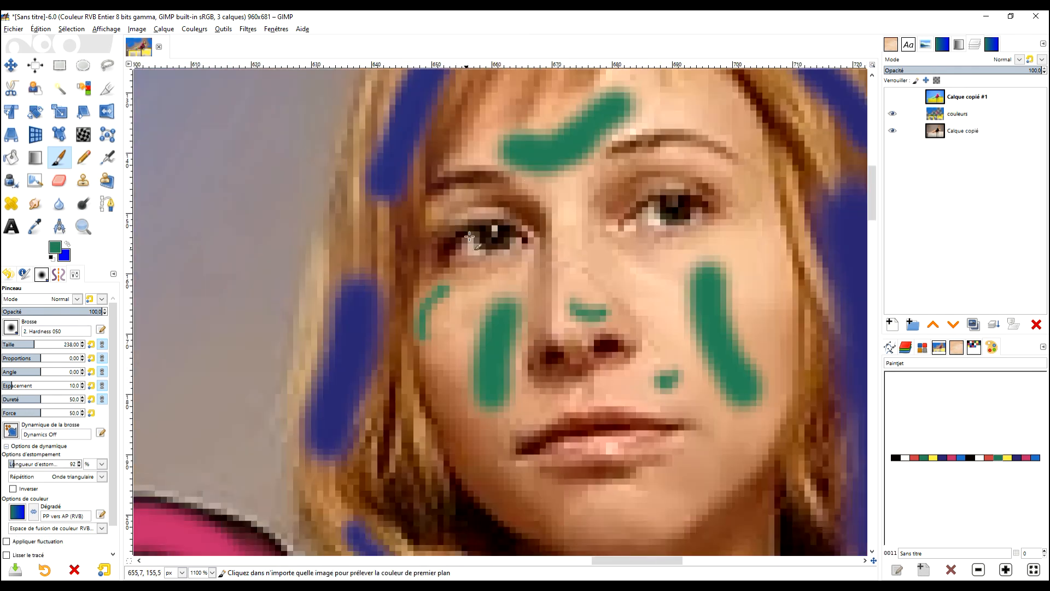
Step: Compare the marks with the recoloured layer, and paint two short strokes down the fringe in the dark blue sampled from the hair marks
{"action": "scroll", "coordinate": [546, 219], "scroll_direction": "up", "scroll_amount": 3}
{"action": "left_click", "coordinate": [893, 98]}
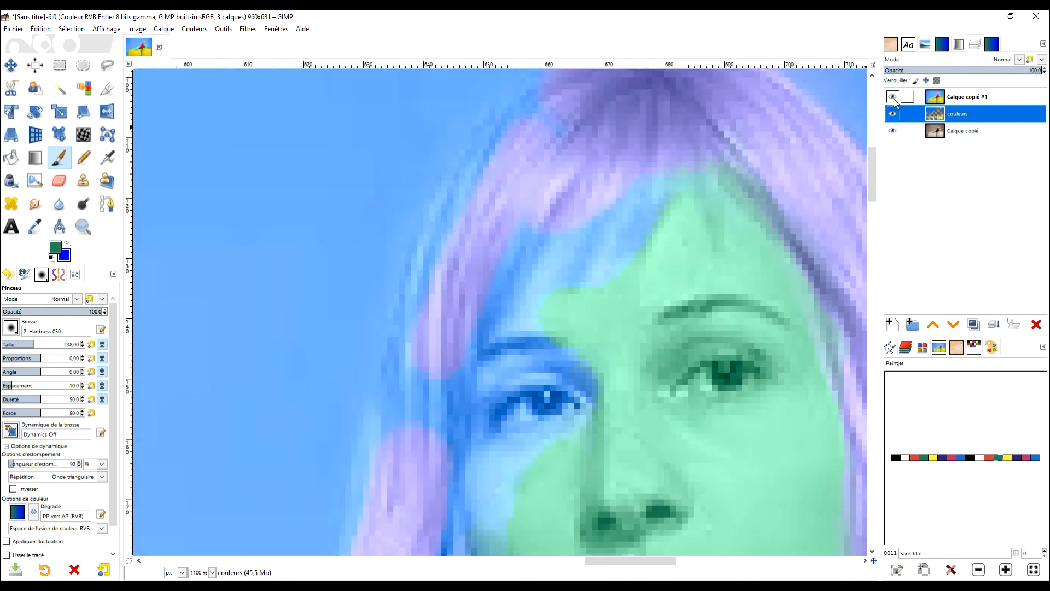
{"action": "left_click", "coordinate": [894, 99]}
{"action": "scroll", "coordinate": [585, 224], "scroll_direction": "up", "scroll_amount": 2}
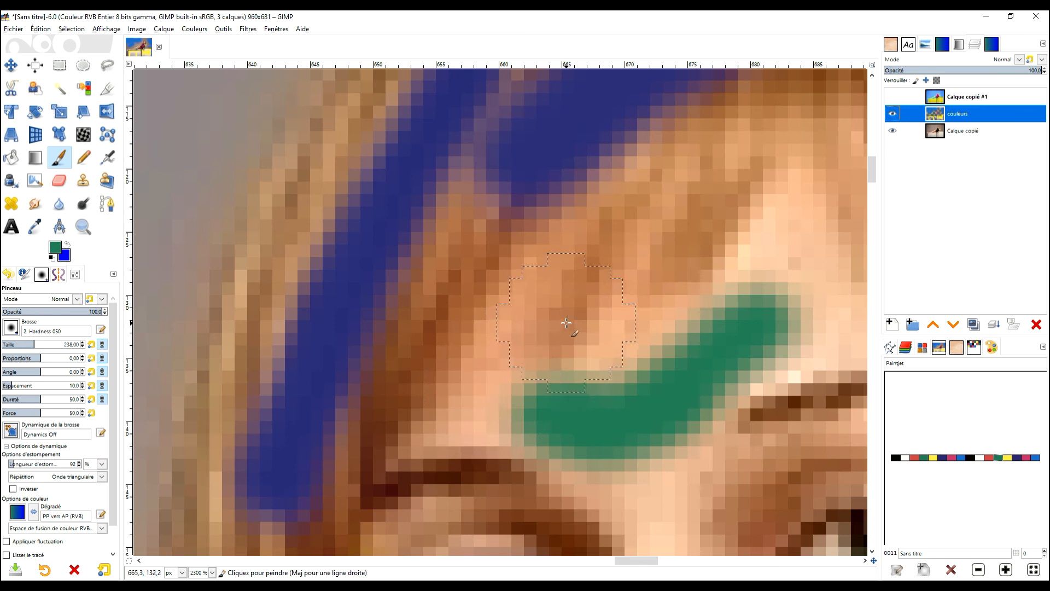
{"action": "scroll", "coordinate": [566, 323], "scroll_direction": "down", "scroll_amount": 6}
{"action": "scroll", "coordinate": [615, 180], "scroll_direction": "up", "scroll_amount": 4}
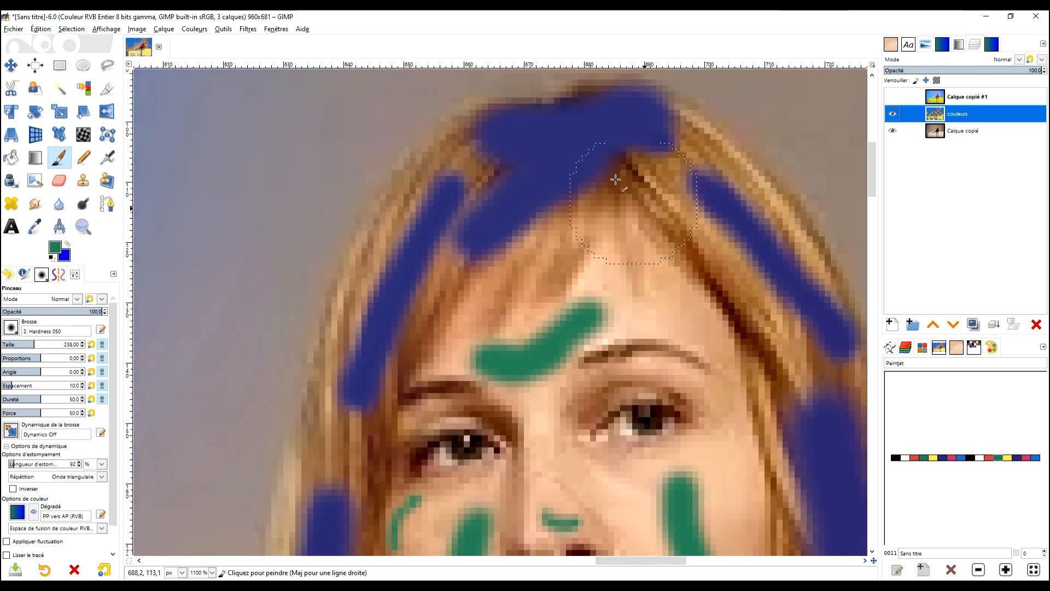
{"action": "scroll", "coordinate": [577, 159], "scroll_direction": "up", "scroll_amount": 3}
{"action": "left_click", "coordinate": [591, 295], "text": "ctrl"}
{"action": "scroll", "coordinate": [583, 318], "scroll_direction": "down", "scroll_amount": 3}
{"action": "mouse_move", "coordinate": [583, 319]}
{"action": "left_mouse_down"}
{"action": "mouse_move", "coordinate": [614, 193]}
{"action": "mouse_move", "coordinate": [580, 339]}
{"action": "mouse_move", "coordinate": [540, 390]}
{"action": "left_mouse_up"}
{"action": "scroll", "coordinate": [624, 206], "scroll_direction": "up", "scroll_amount": 3}
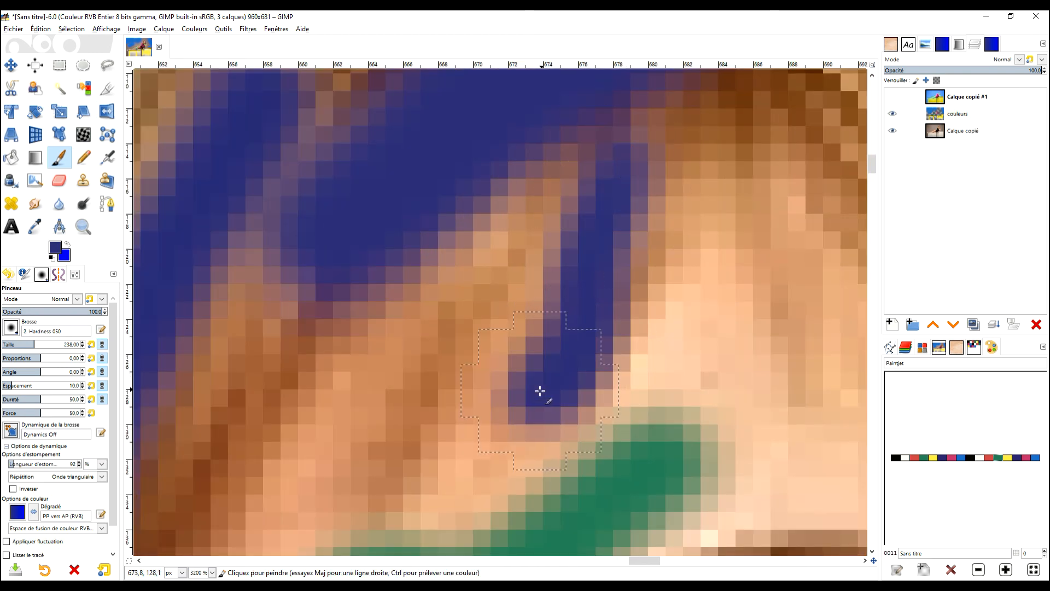
{"action": "scroll", "coordinate": [500, 262], "scroll_direction": "down", "scroll_amount": 4}
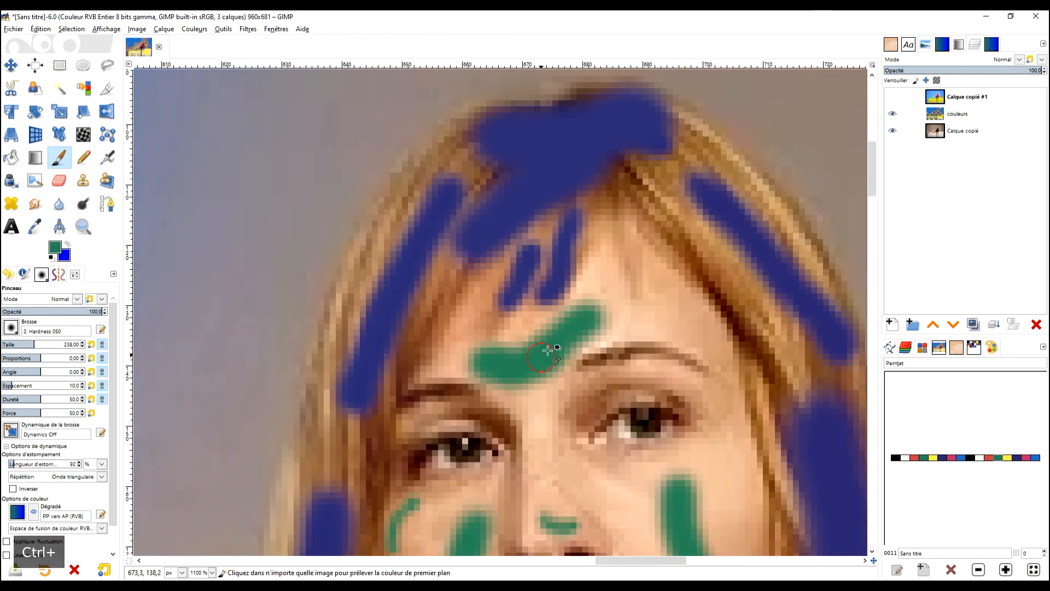
Step: Sample the green from the forehead mark and paint two short strokes on the upper forehead beside the fringe
{"action": "left_click", "coordinate": [546, 349], "text": "ctrl"}
{"action": "scroll", "coordinate": [602, 290], "scroll_direction": "up", "scroll_amount": 4}
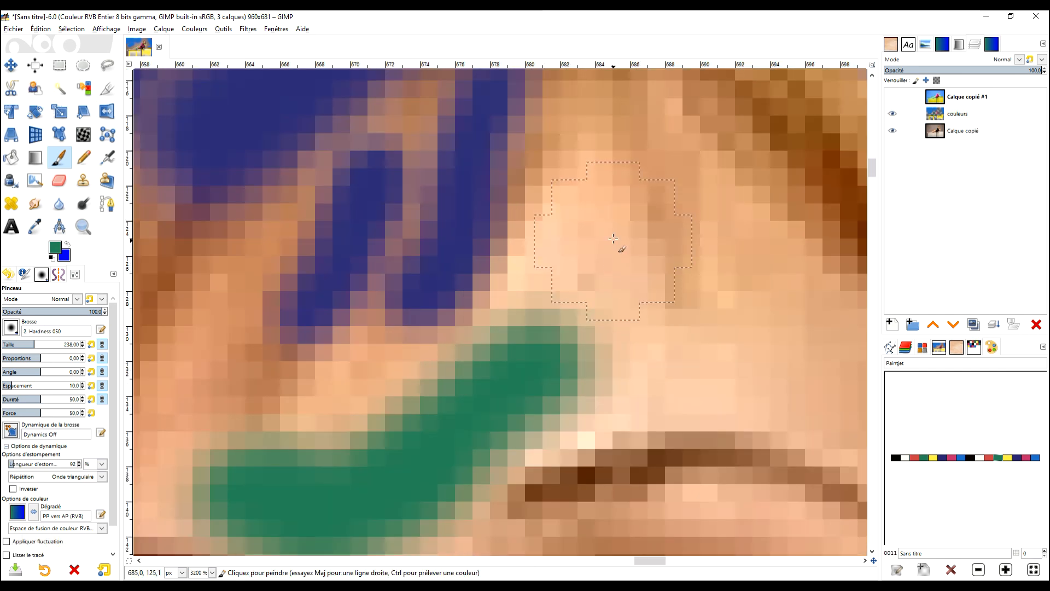
{"action": "left_click_drag", "start_coordinate": [613, 230], "coordinate": [679, 302]}
{"action": "left_click_drag", "start_coordinate": [704, 202], "coordinate": [792, 327]}
{"action": "scroll", "coordinate": [753, 359], "scroll_direction": "down", "scroll_amount": 6}
Step: Sample the green from the cheek mark and paint a short stroke beside it, along the outer cheek near the hair
{"action": "mouse_move", "coordinate": [726, 387]}
{"action": "left_mouse_down"}
{"action": "mouse_move", "coordinate": [706, 335]}
{"action": "mouse_move", "coordinate": [699, 167]}
{"action": "left_mouse_up"}
{"action": "scroll", "coordinate": [687, 253], "scroll_direction": "up", "scroll_amount": 4}
{"action": "left_click_drag", "start_coordinate": [668, 490], "coordinate": [589, 274]}
{"action": "scroll", "coordinate": [543, 266], "scroll_direction": "up", "scroll_amount": 2}
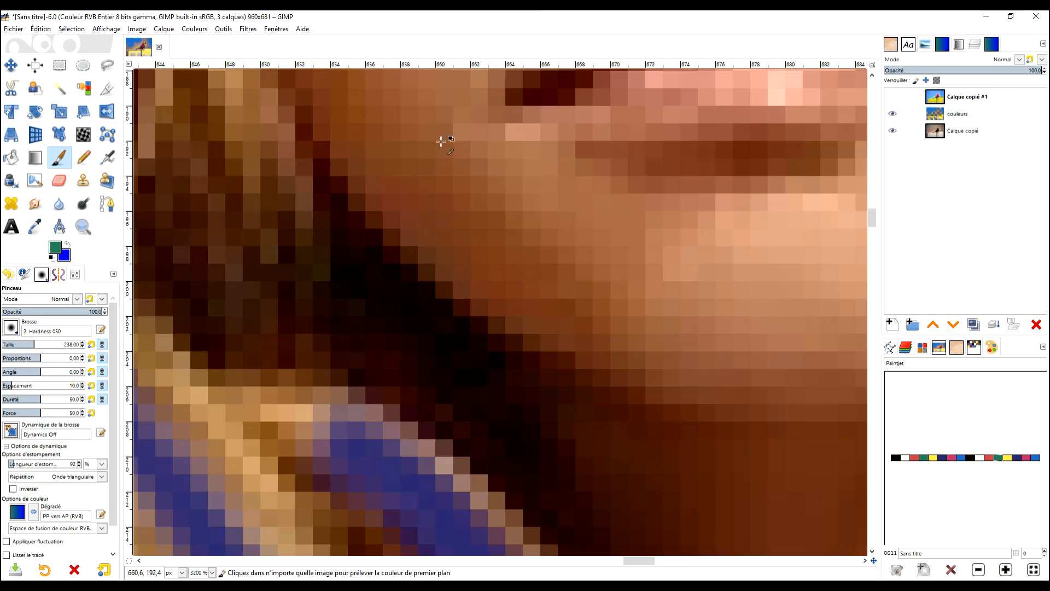
{"action": "scroll", "coordinate": [440, 142], "scroll_direction": "down", "scroll_amount": 4}
{"action": "left_click_drag", "start_coordinate": [489, 141], "coordinate": [575, 312]}
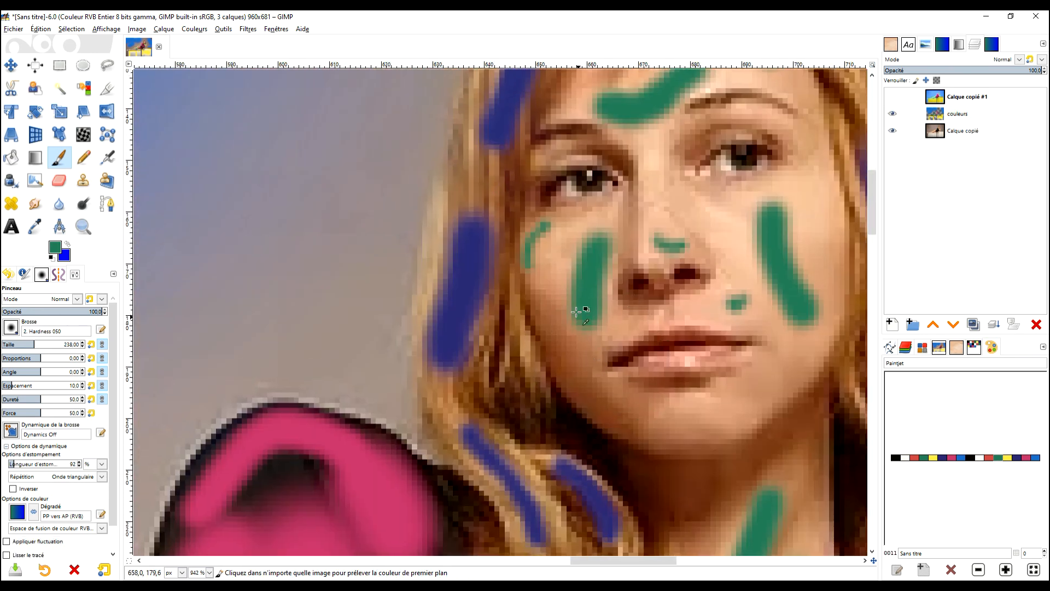
{"action": "left_click", "coordinate": [553, 285], "text": "ctrl"}
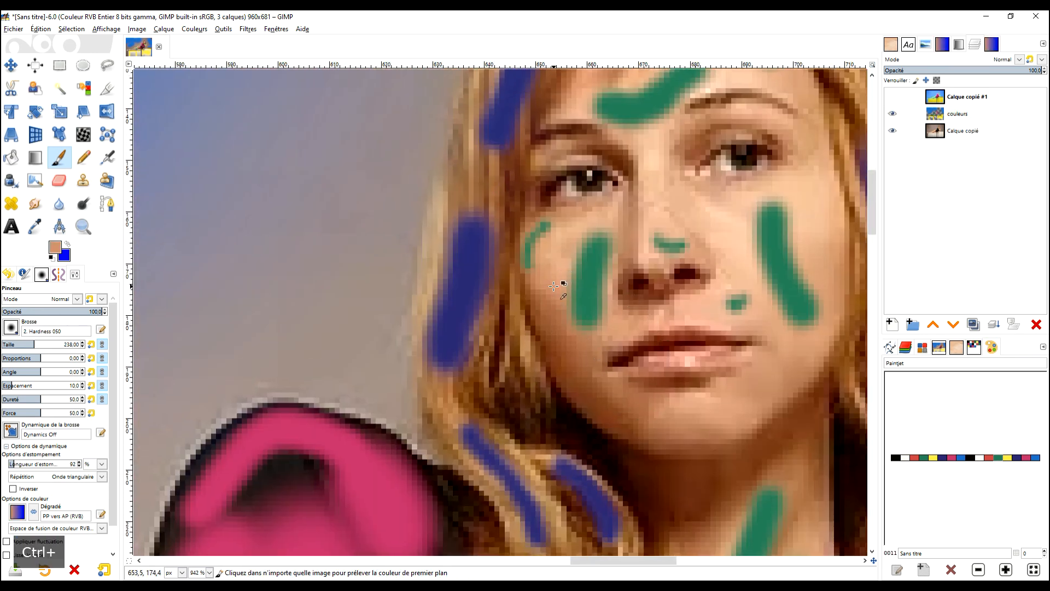
{"action": "left_click", "coordinate": [589, 286], "text": "ctrl"}
{"action": "scroll", "coordinate": [561, 293], "scroll_direction": "up", "scroll_amount": 3}
{"action": "scroll", "coordinate": [561, 293], "scroll_direction": "down", "scroll_amount": 3}
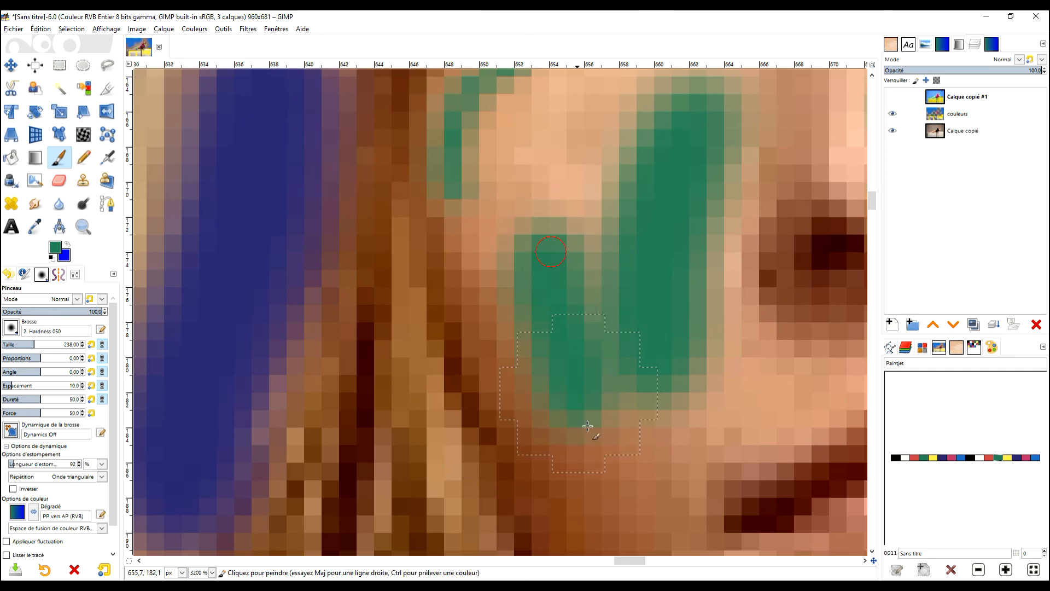
Step: Sample the pink from the bodysuit marks and fill the unpainted gap inside the curved stroke on the sleeve's shoulder
{"action": "scroll", "coordinate": [622, 481], "scroll_direction": "down", "scroll_amount": 2}
{"action": "scroll", "coordinate": [629, 438], "scroll_direction": "down", "scroll_amount": 2}
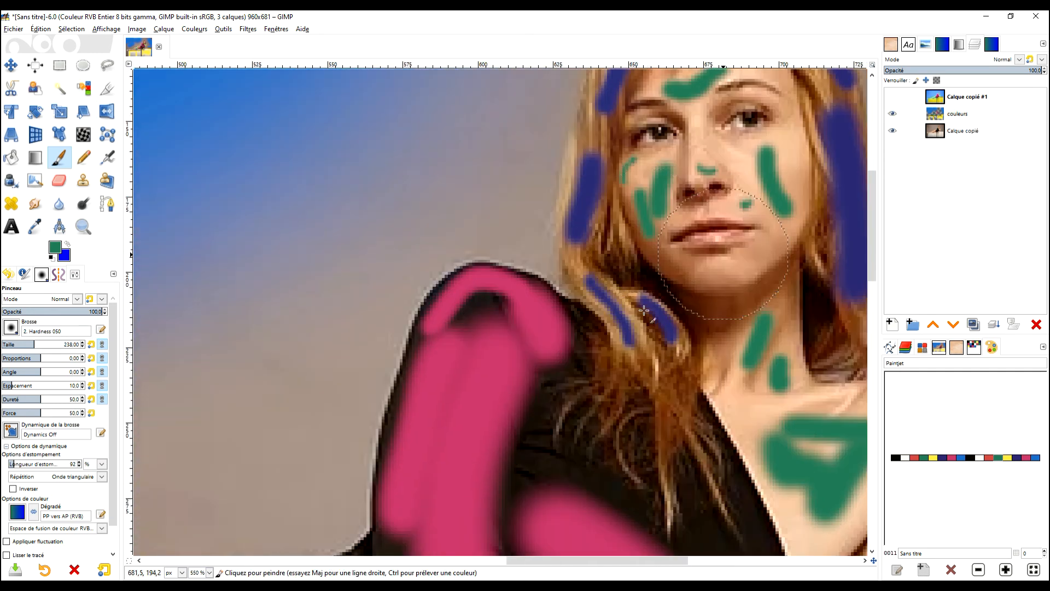
{"action": "left_click", "coordinate": [497, 310], "text": "ctrl"}
{"action": "scroll", "coordinate": [483, 371], "scroll_direction": "up", "scroll_amount": 2}
{"action": "mouse_move", "coordinate": [499, 263]}
{"action": "left_mouse_down"}
{"action": "mouse_move", "coordinate": [483, 246]}
{"action": "mouse_move", "coordinate": [451, 289]}
{"action": "left_mouse_up"}
{"action": "scroll", "coordinate": [400, 395], "scroll_direction": "down", "scroll_amount": 2}
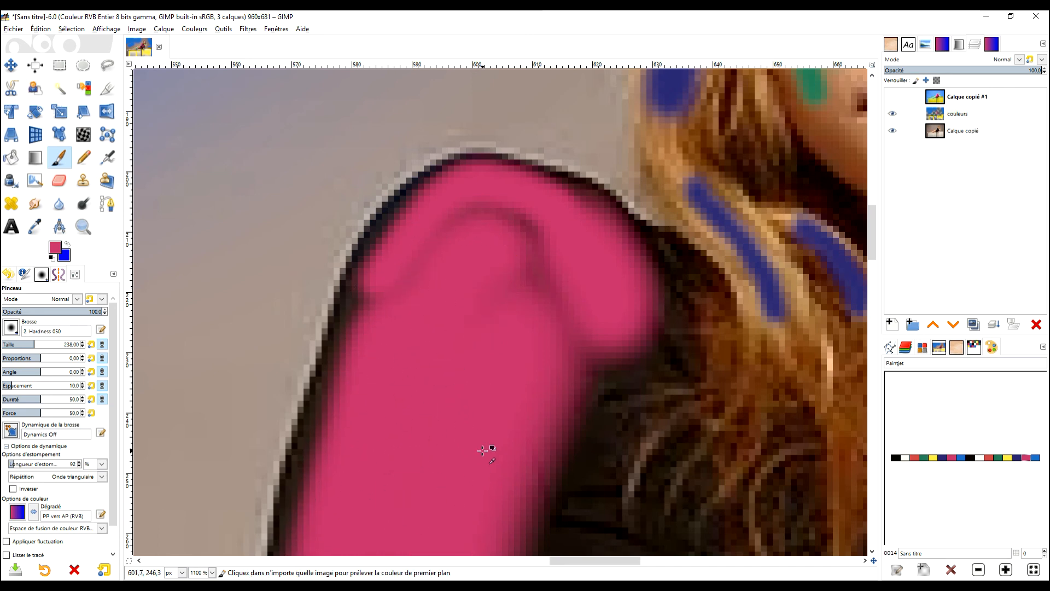
Step: Paint a pink stroke from the sleeve's inner edge down to the mark across the bodysuit's chest
{"action": "scroll", "coordinate": [485, 448], "scroll_direction": "down", "scroll_amount": 2}
{"action": "scroll", "coordinate": [481, 258], "scroll_direction": "up", "scroll_amount": 4}
{"action": "mouse_move", "coordinate": [559, 346]}
{"action": "left_mouse_down"}
{"action": "mouse_move", "coordinate": [624, 498]}
{"action": "mouse_move", "coordinate": [659, 513]}
{"action": "left_mouse_up"}
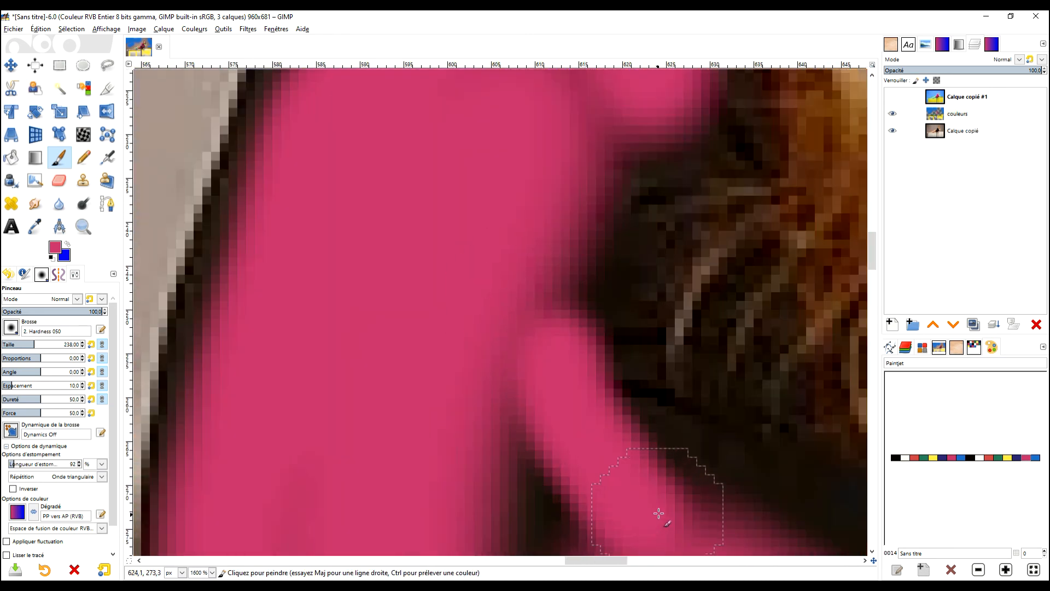
{"action": "scroll", "coordinate": [659, 440], "scroll_direction": "down", "scroll_amount": 5}
{"action": "left_click_drag", "start_coordinate": [682, 367], "coordinate": [565, 270]}
Step: Repeat the last G'MIC-Qt filter on the couleurs layer
{"action": "left_click", "coordinate": [944, 114]}
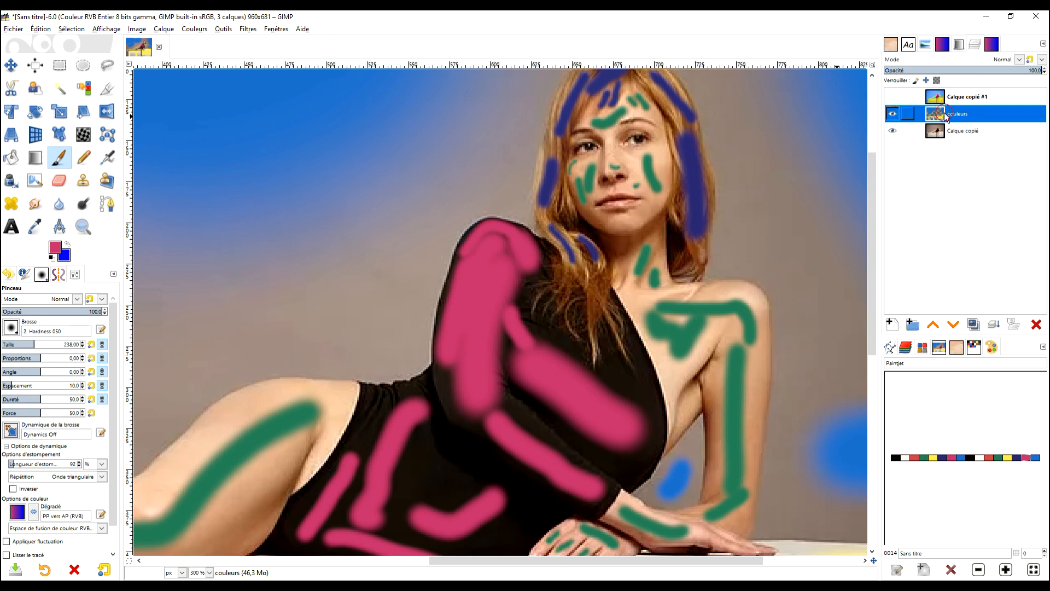
{"action": "left_click", "coordinate": [250, 31]}
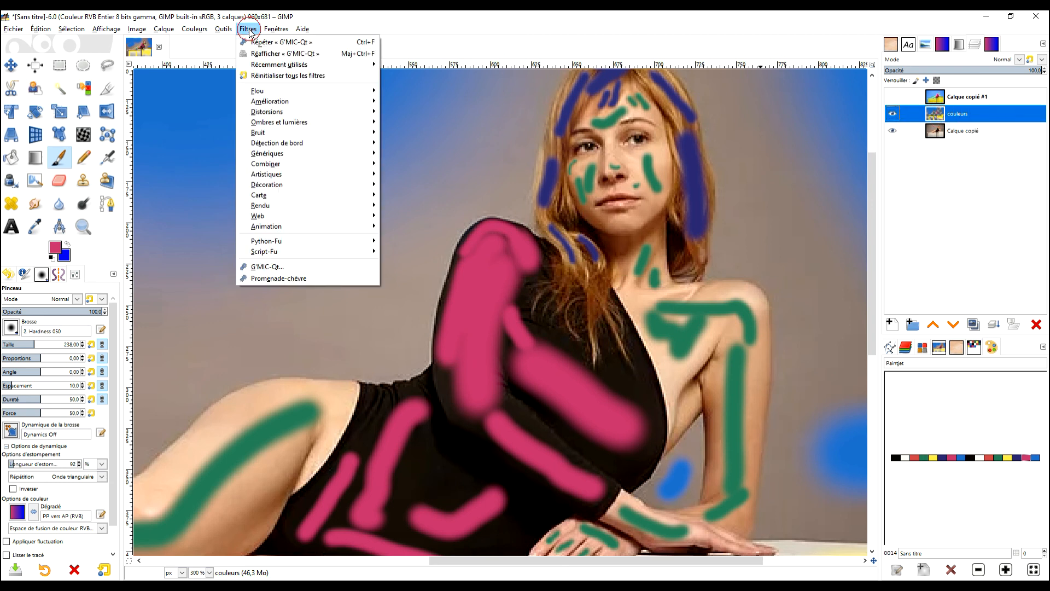
{"action": "left_click", "coordinate": [276, 42]}
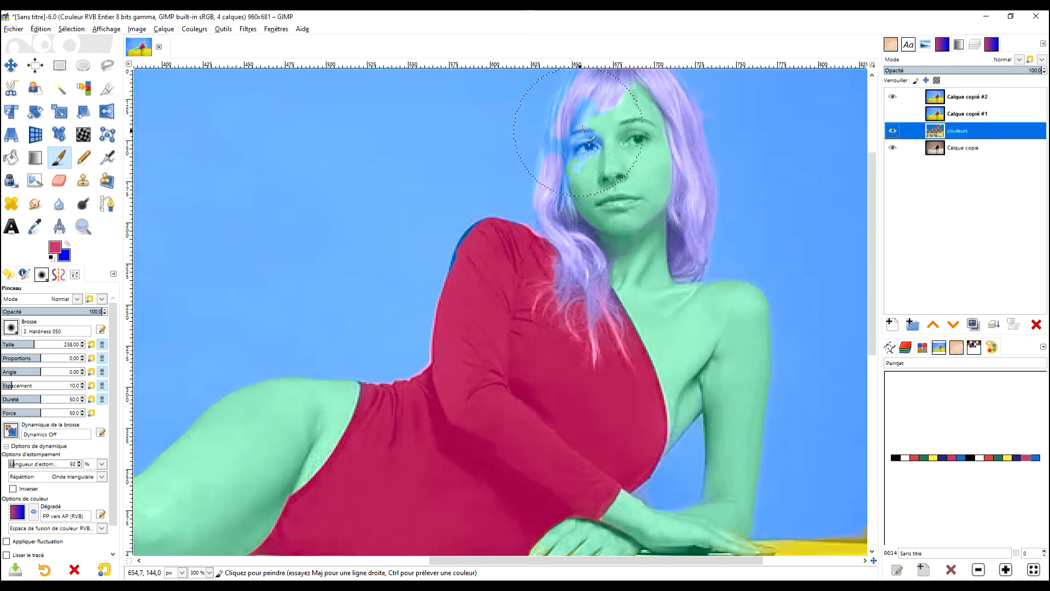
Step: Examine the face and fringe in the new result and compare Calque copié #2 with Calque copié #1 by toggling their visibility
{"action": "scroll", "coordinate": [607, 164], "scroll_direction": "up", "scroll_amount": 5}
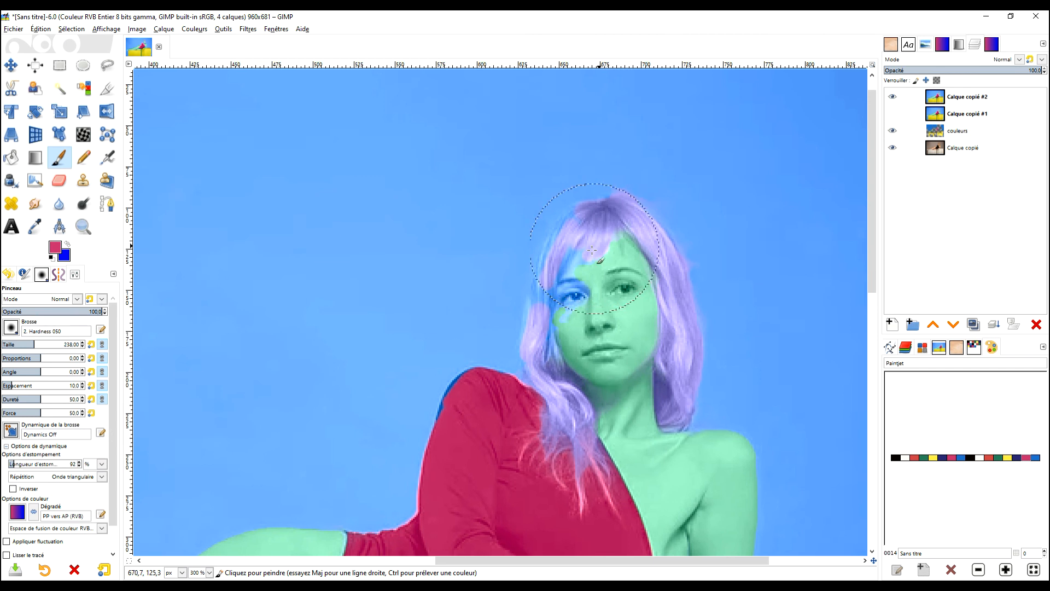
{"action": "scroll", "coordinate": [575, 304], "scroll_direction": "up", "scroll_amount": 3}
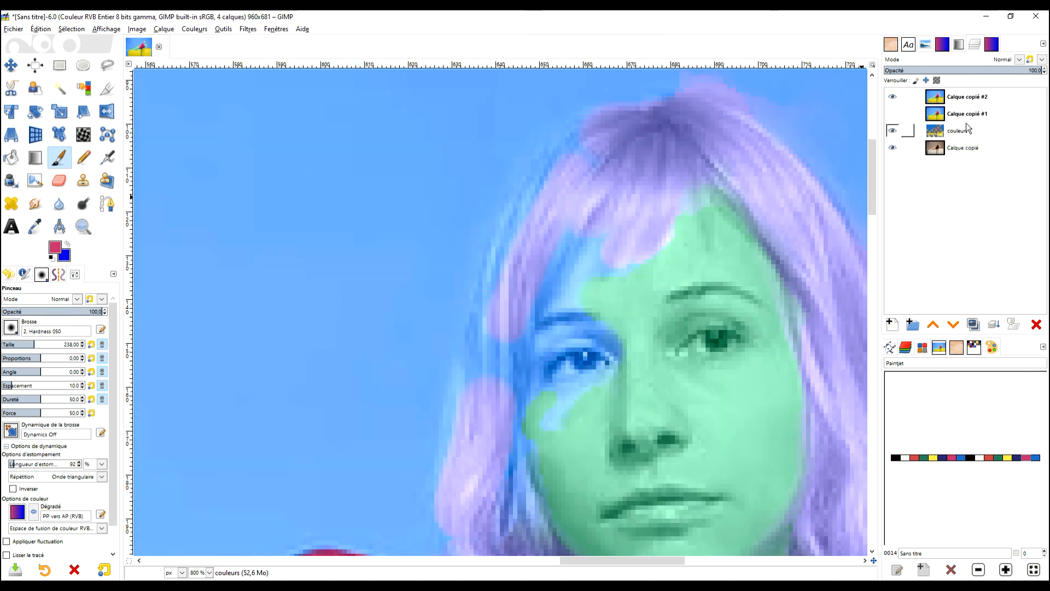
{"action": "left_click", "coordinate": [955, 133]}
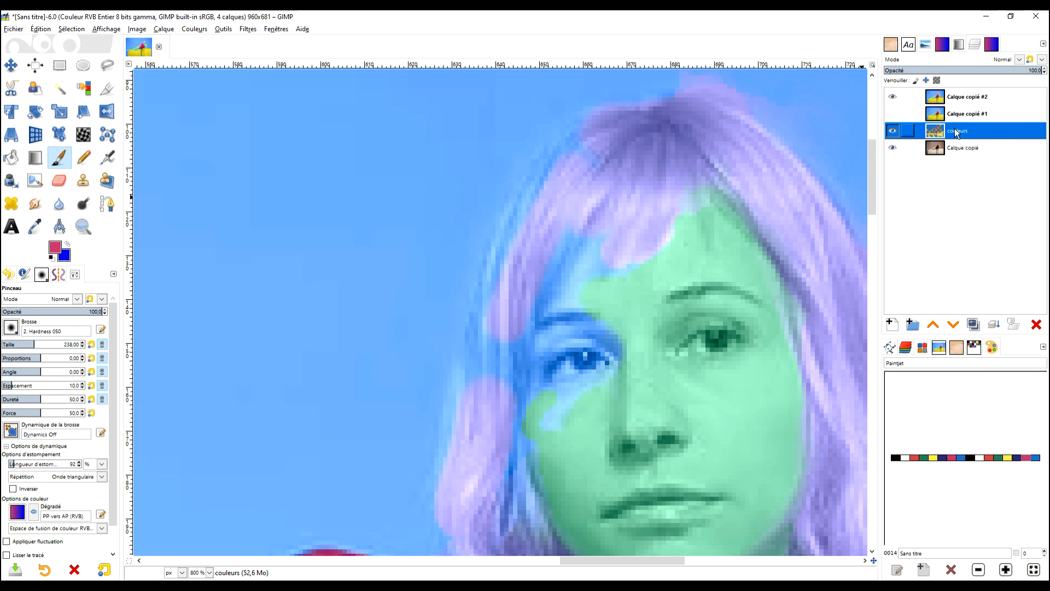
{"action": "left_click", "coordinate": [892, 96]}
{"action": "left_click", "coordinate": [892, 96]}
{"action": "left_click", "coordinate": [892, 113]}
{"action": "left_click", "coordinate": [892, 97]}
{"action": "left_click", "coordinate": [893, 98]}
{"action": "scroll", "coordinate": [655, 350], "scroll_direction": "down", "scroll_amount": 2}
{"action": "left_click_drag", "start_coordinate": [656, 348], "coordinate": [680, 113]}
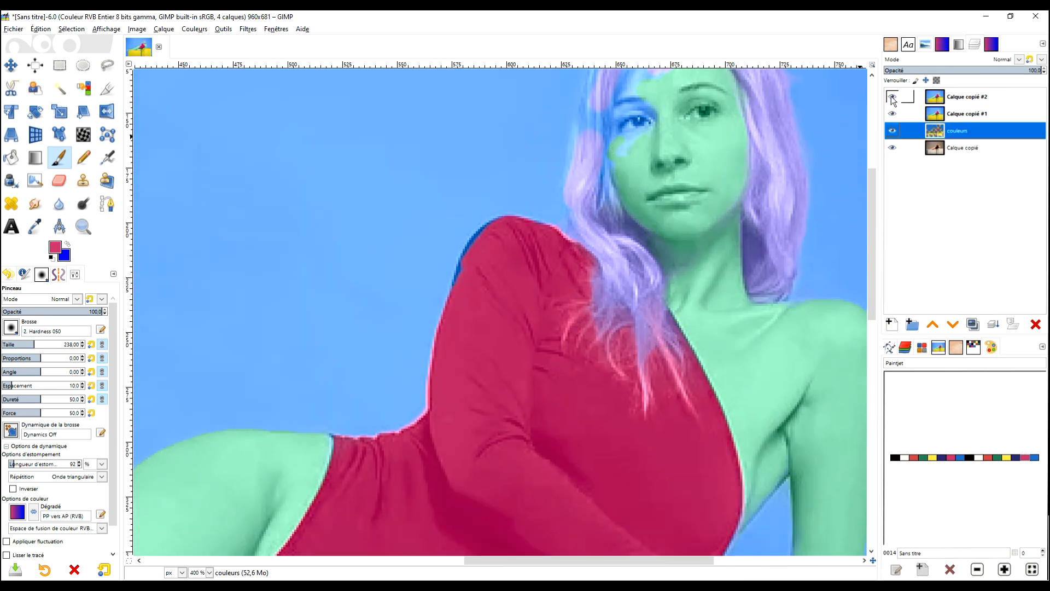